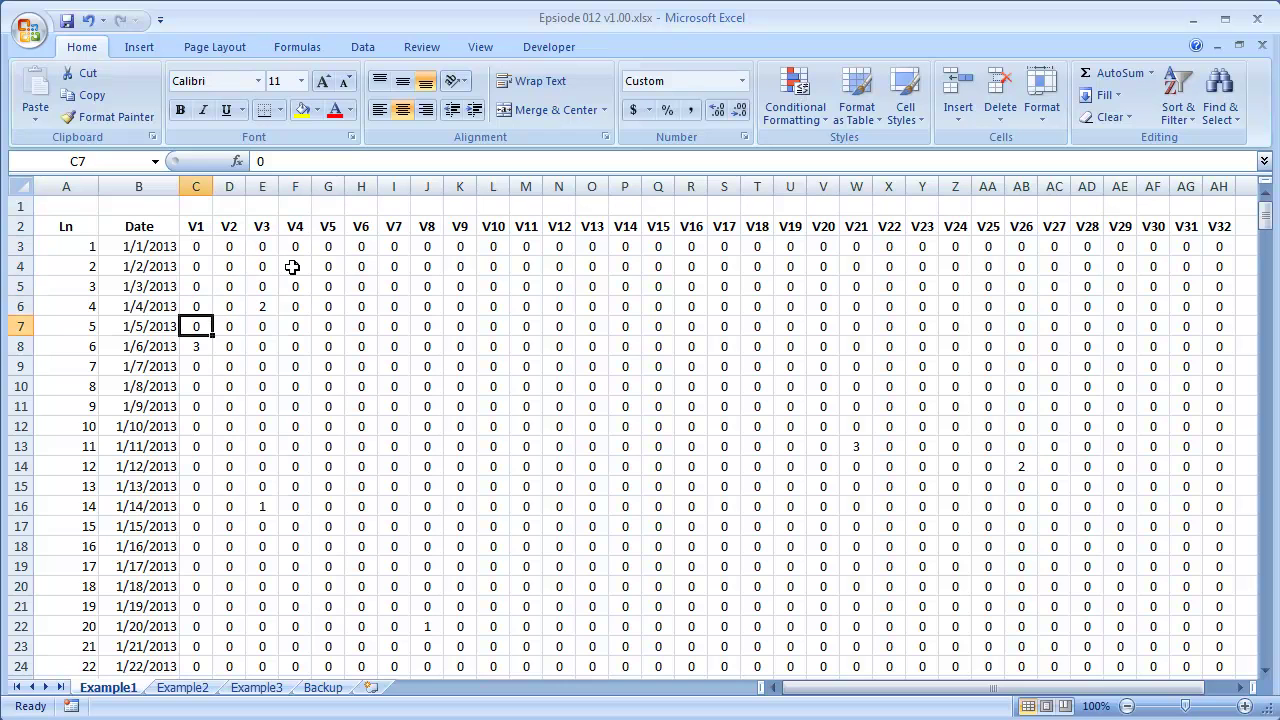
Step: Look through the daily values on the Example1 sheet for nonzero entries, from the January rows to the April rows
key(Right)
key(Right)
key(Up)
key(Right)
key(Right)
key(Right)
key(Right)
key(Right)
key(Right)
key(Right)
key(Right)
key(Right)
key(Right)
key(Right)
key(Right)
key(Right)
key(Right)
key(Right)
key(Right)
key(Right)
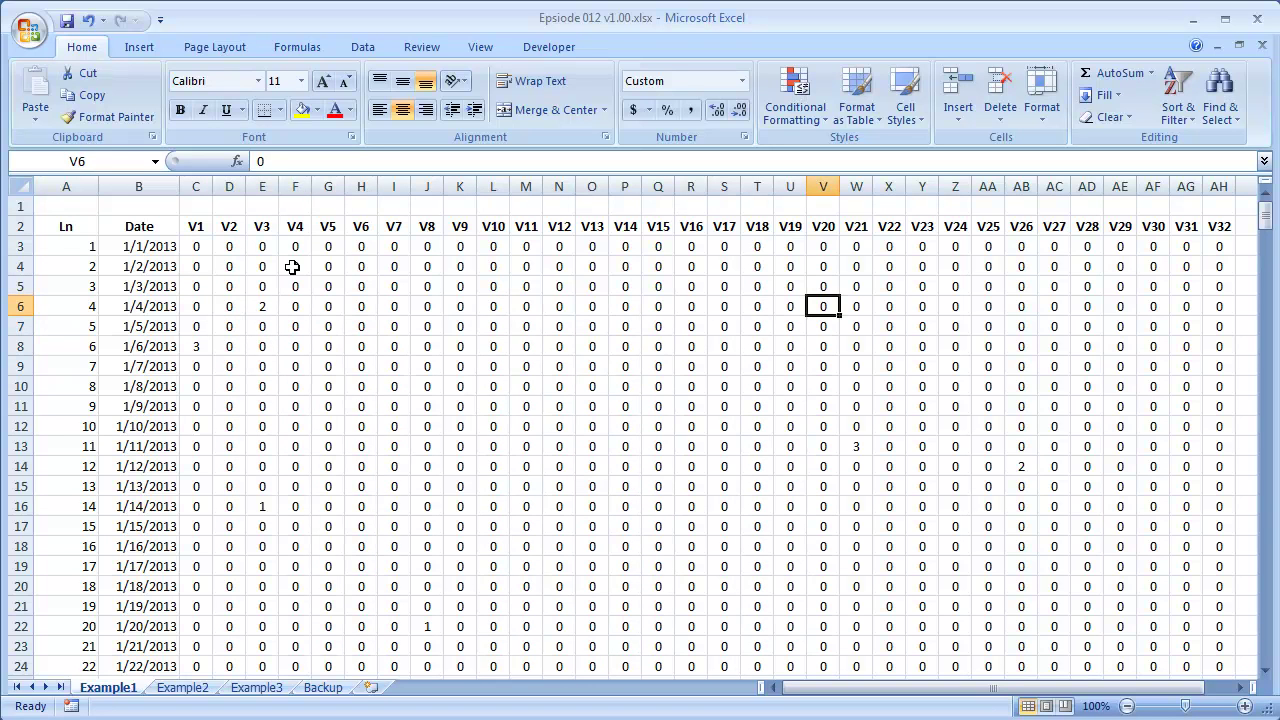
key(Page_Down)
key(Page_Down)
key(Page_Down)
key(Page_Down)
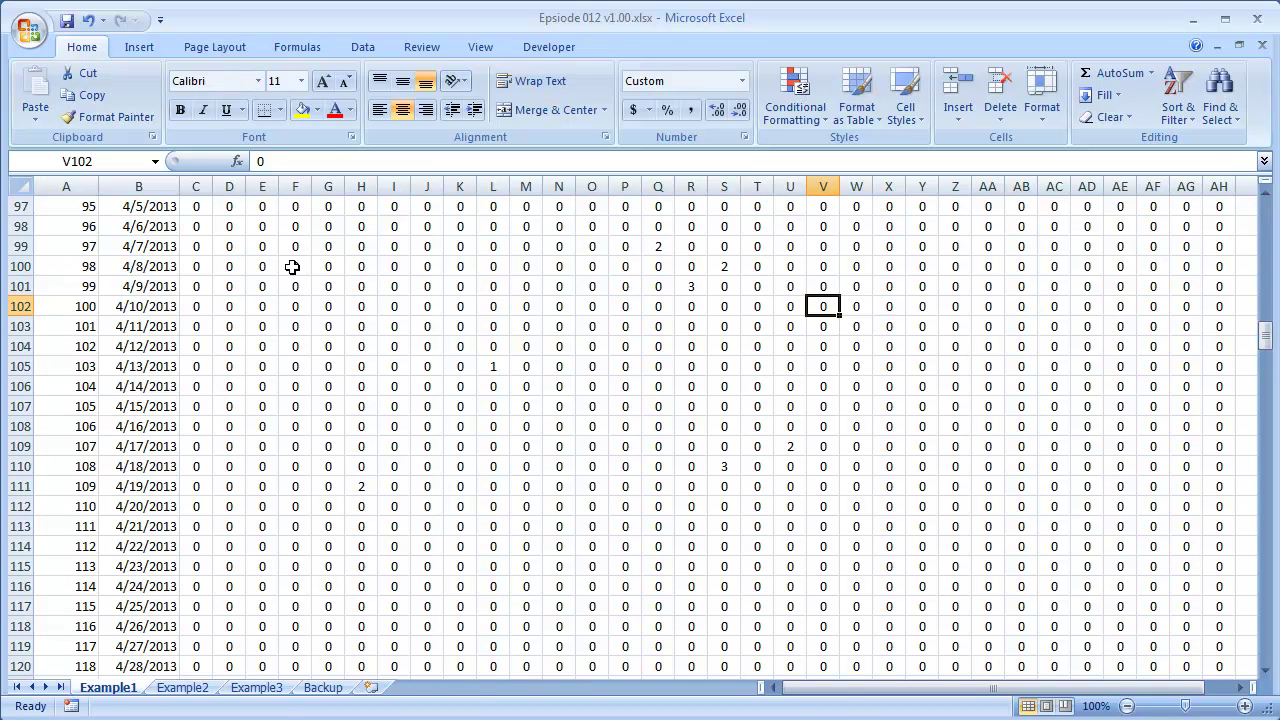
key(Up)
key(Up)
key(Left)
key(Left)
key(Left)
key(Down)
key(Left)
key(Down)
key(Down)
key(Down)
key(Down)
key(Left)
key(Left)
key(Left)
key(Left)
key(Left)
key(Left)
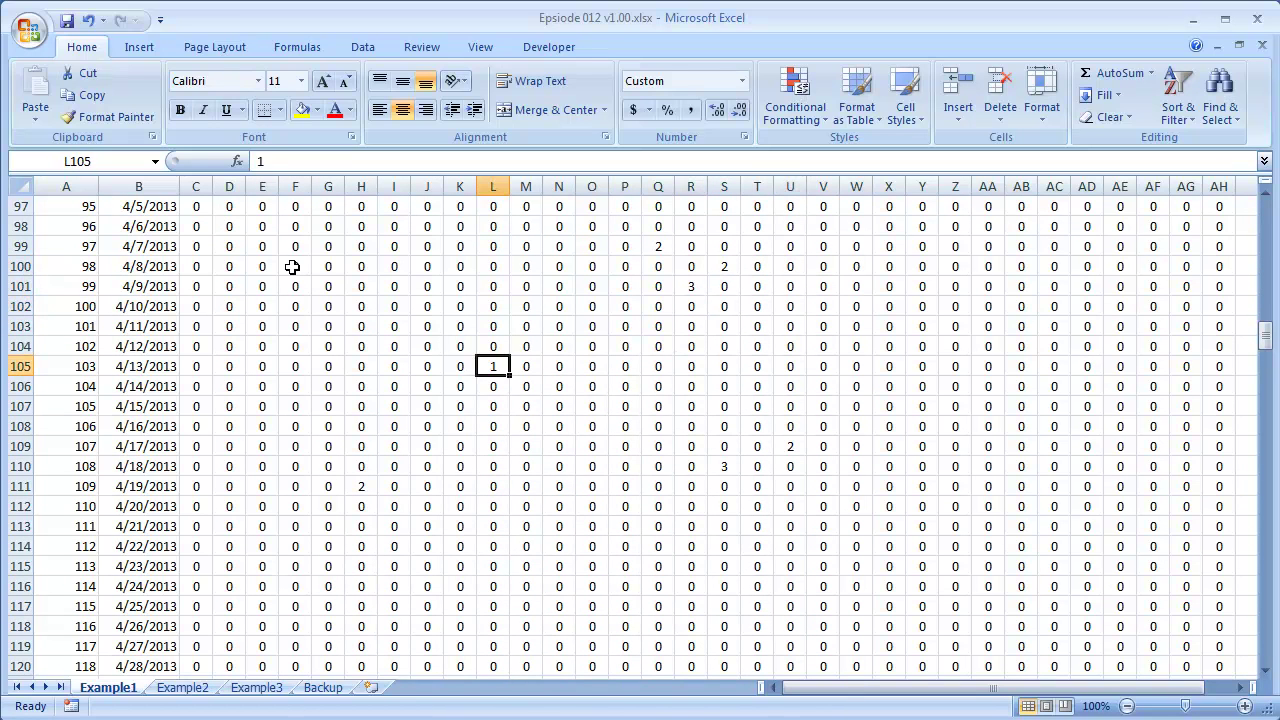
Step: Apply the Red-Yellow-Green color scale, with low values green and high values red, to C3:AH367 on the Example1 sheet
key(ctrl+Home)
key(Down)
key(Down)
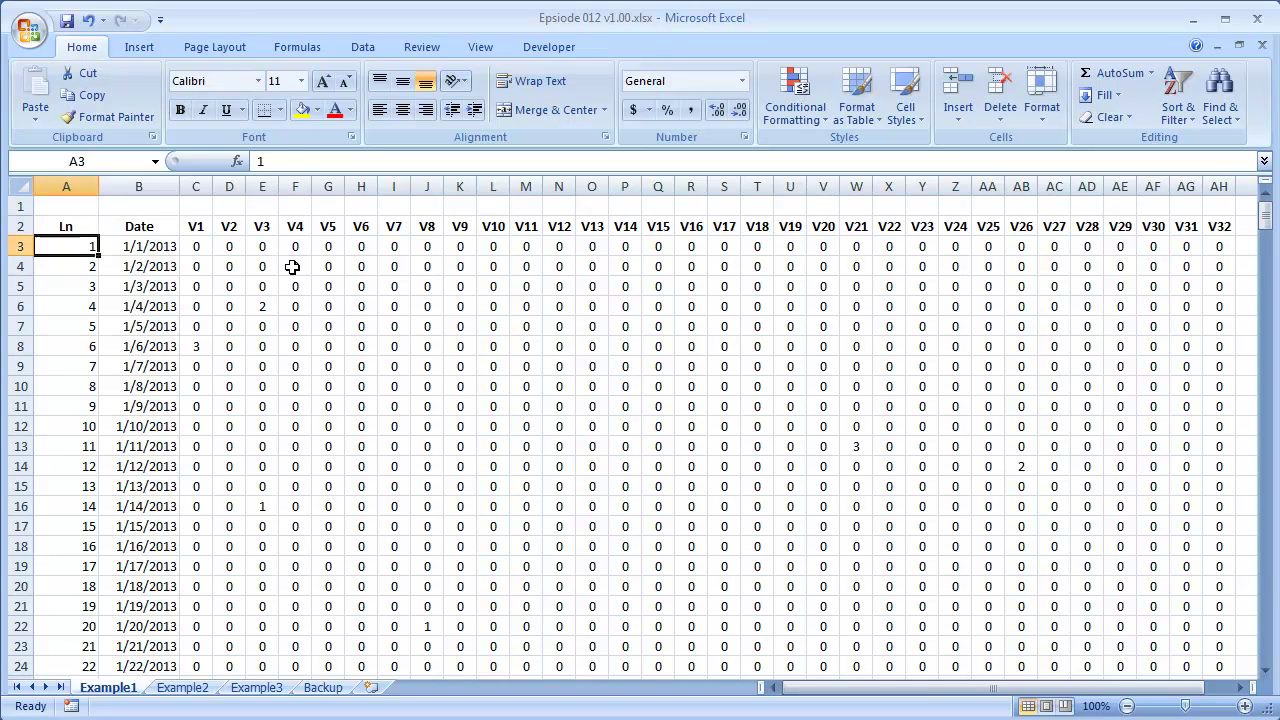
key(Right)
key(Right)
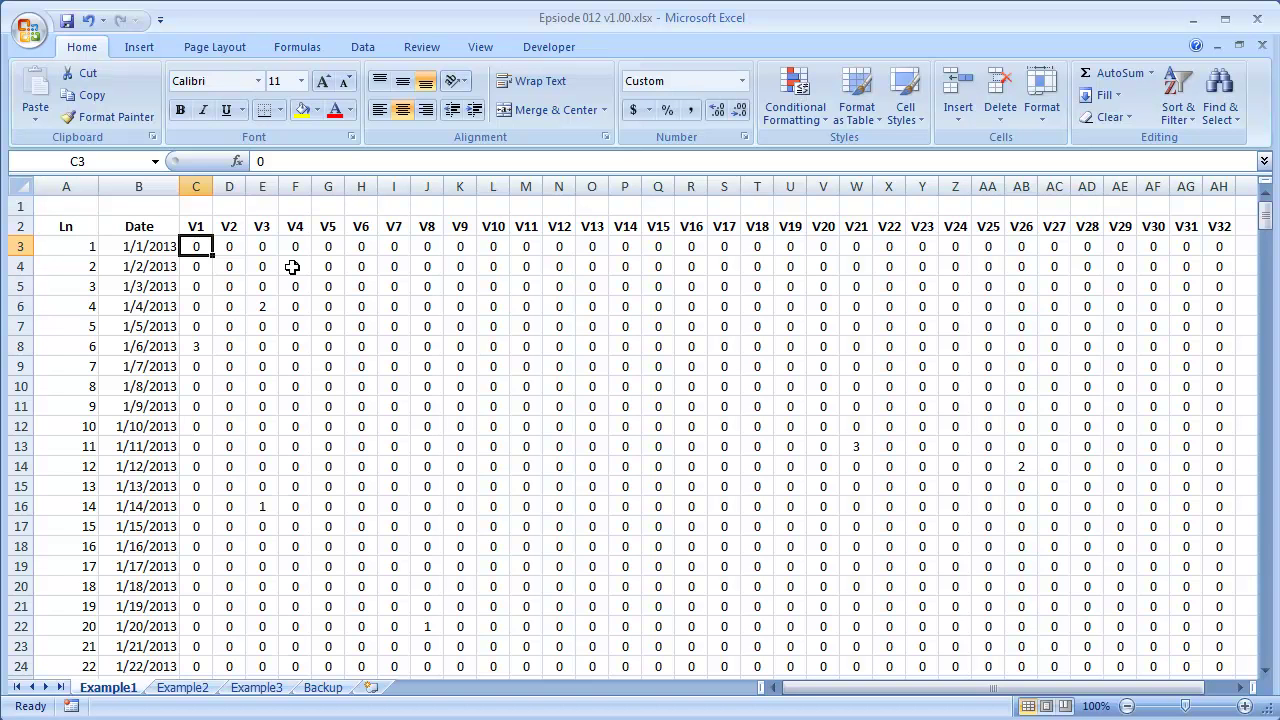
key(ctrl+shift+End)
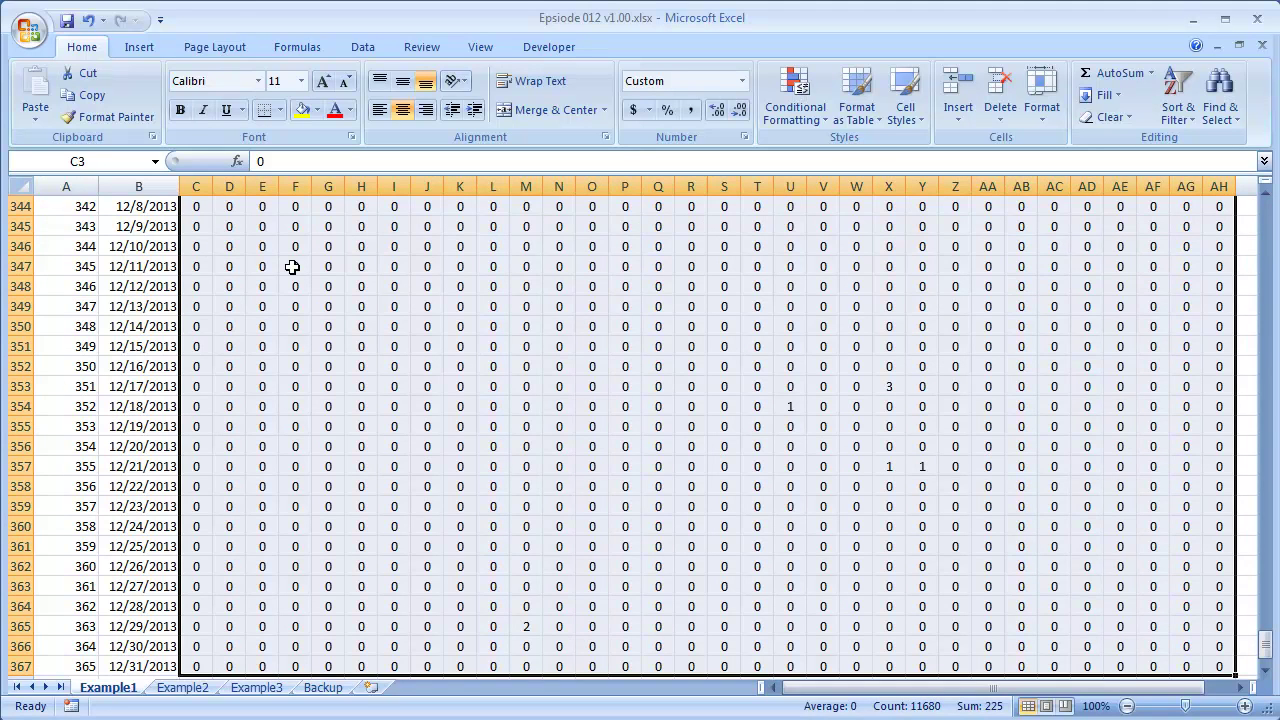
click(823, 118)
mouse_move(854, 256)
mouse_move(850, 294)
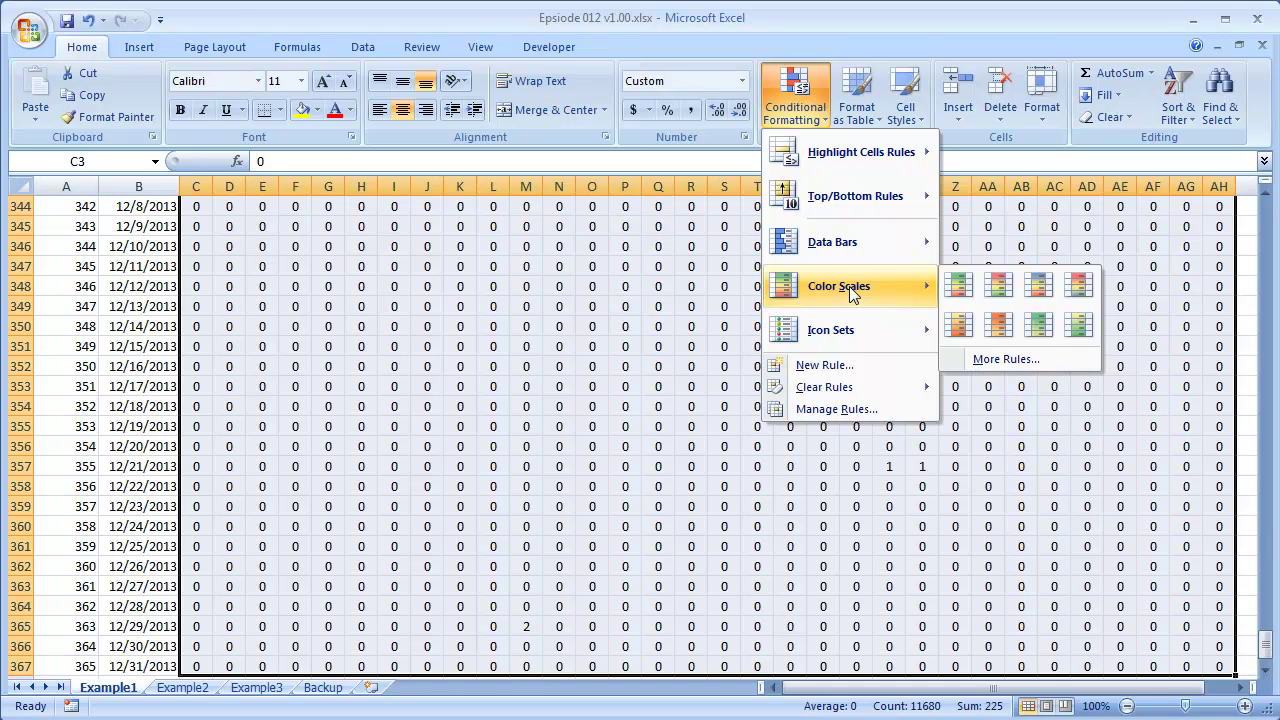
click(997, 289)
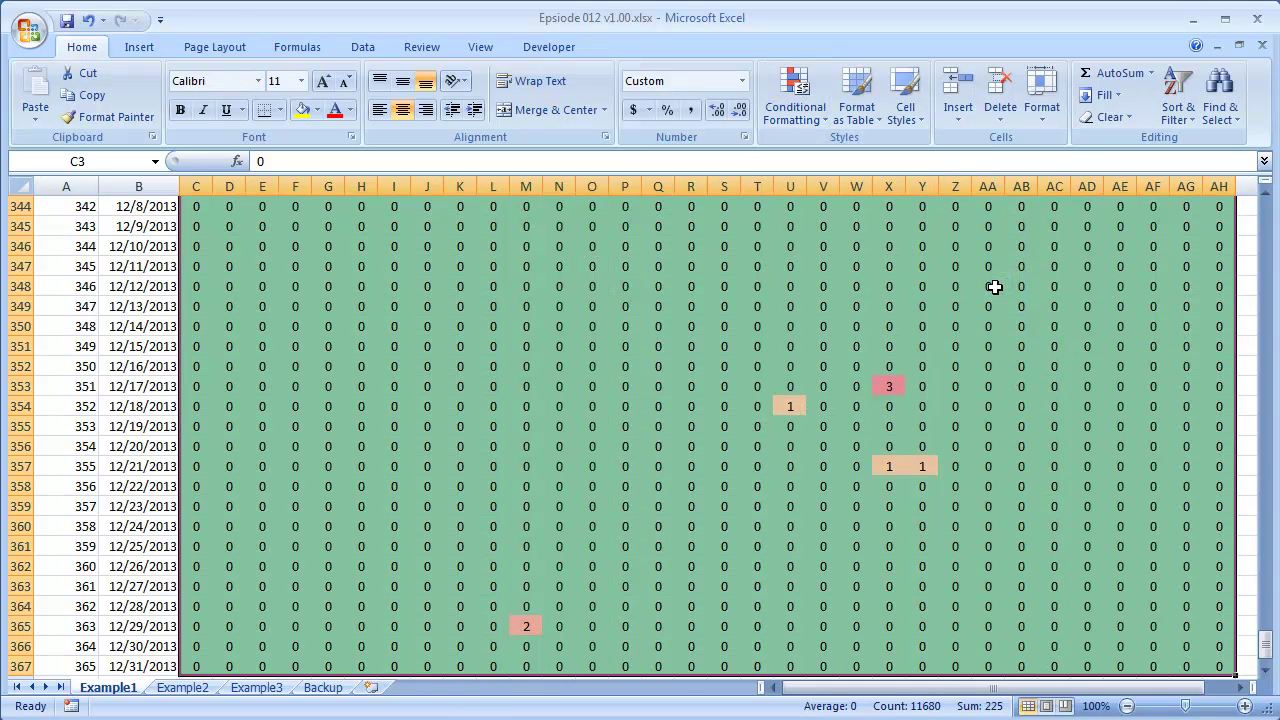
Step: Examine how the nonzero values stand out in the color-scaled data across the whole year on the Example1 sheet
drag(966, 350, 972, 355)
key(Down)
key(Down)
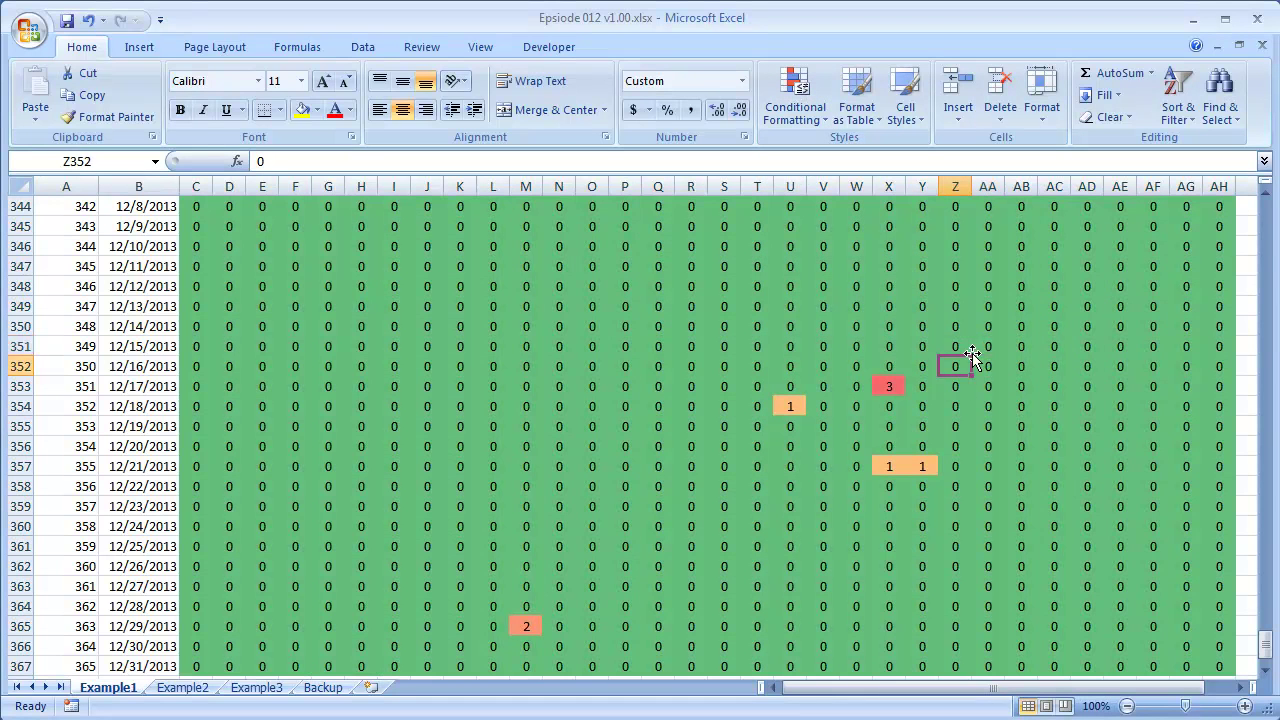
key(Page_Up)
key(Page_Up)
key(Page_Up)
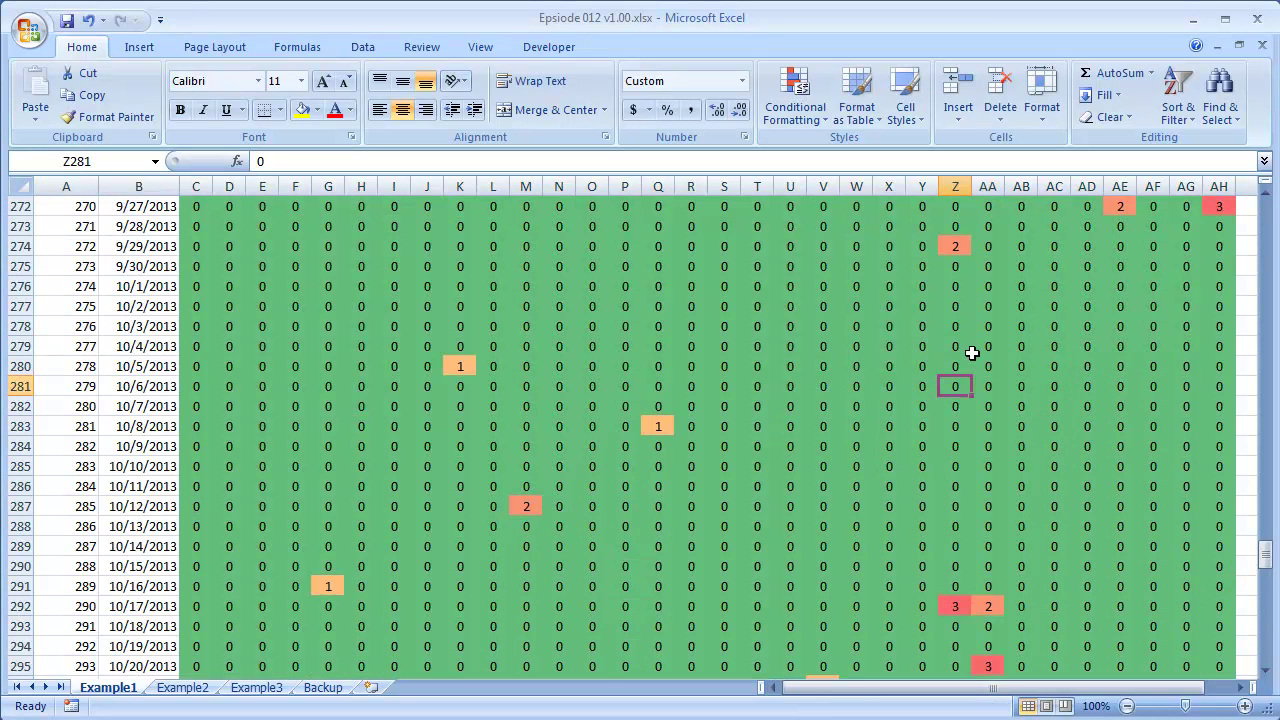
key(Page_Up)
key(Page_Up)
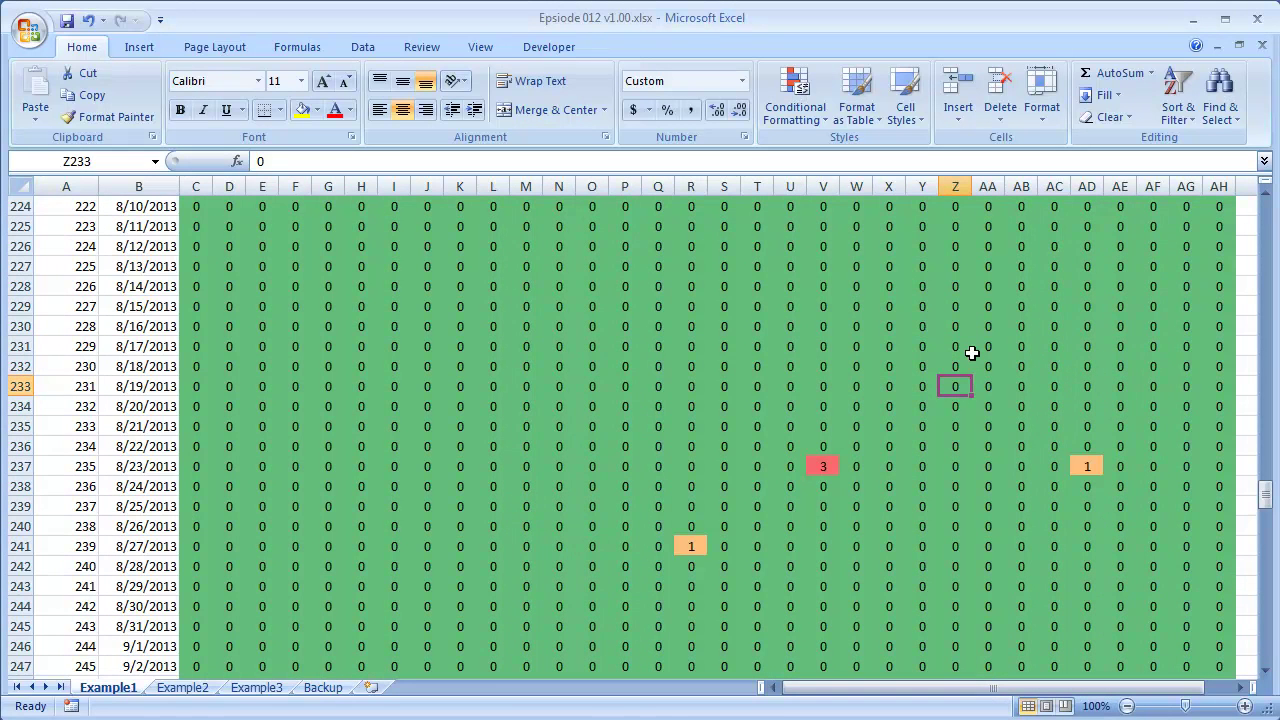
key(Page_Up)
key(Page_Up)
key(Page_Up)
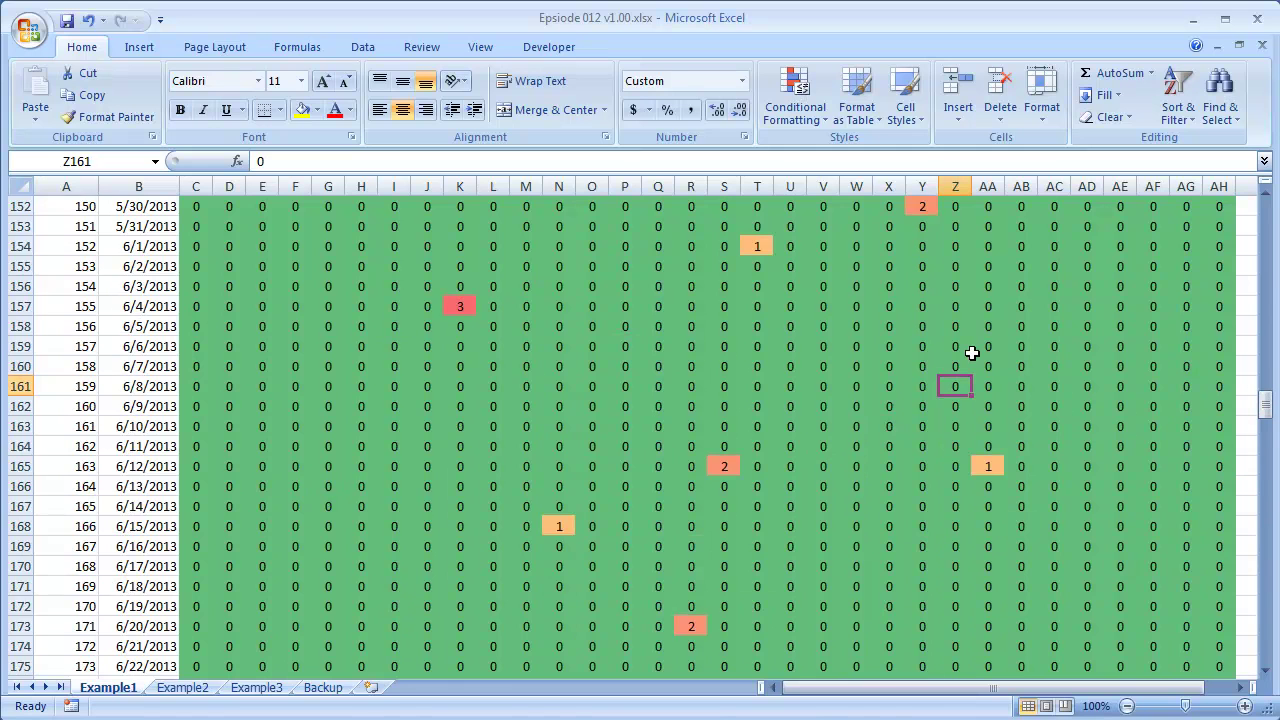
key(Page_Up)
key(Page_Up)
key(Page_Up)
key(Page_Up)
key(Page_Up)
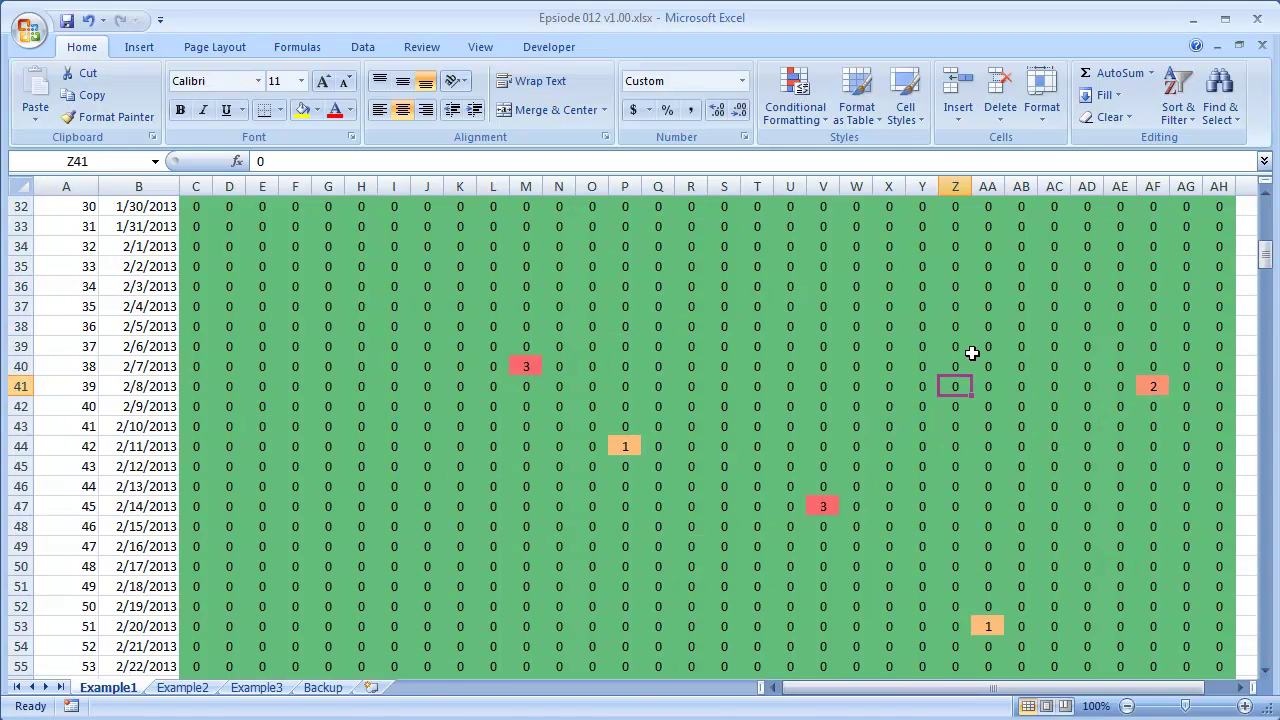
key(Page_Up)
scroll(971, 353, up, 3)
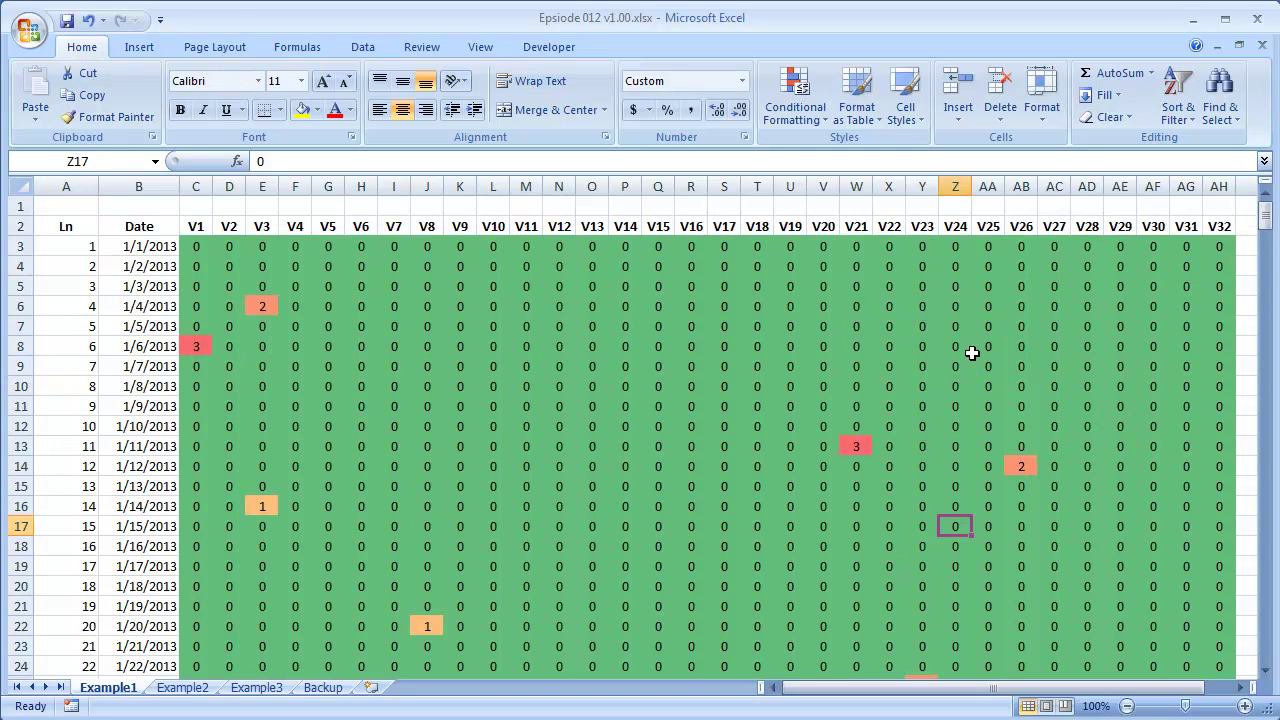
key(Page_Down)
key(Page_Down)
key(Page_Down)
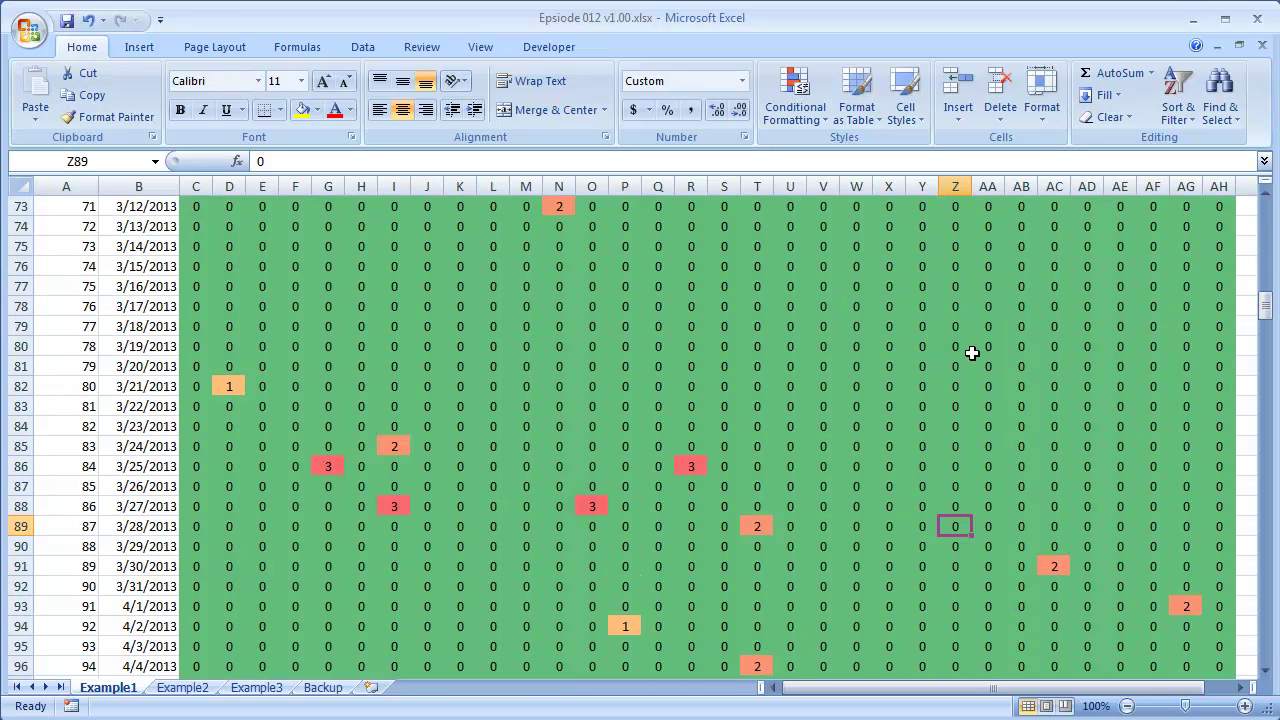
key(Page_Down)
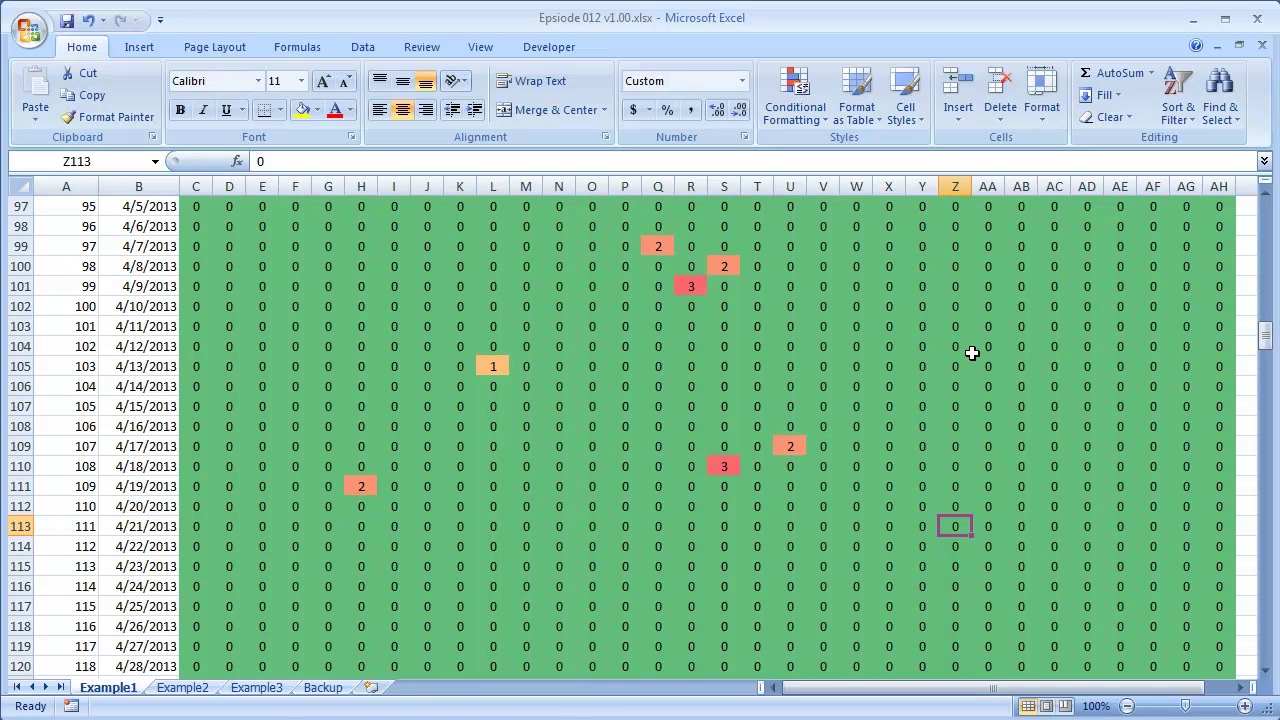
key(Page_Down)
key(Page_Down)
key(Page_Down)
key(Page_Down)
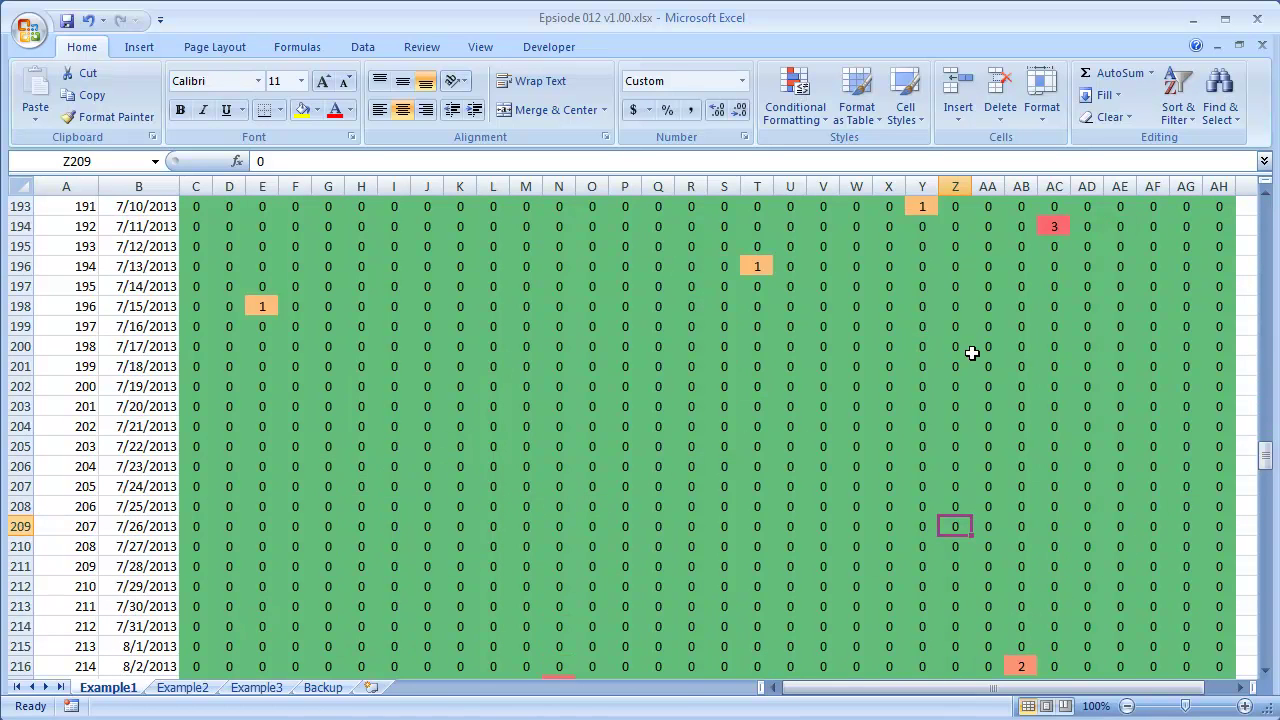
key(Up)
key(Up)
key(Up)
key(Up)
key(Up)
key(Up)
key(Up)
key(Up)
key(Up)
key(Up)
key(Up)
key(Up)
key(Up)
key(Up)
key(Up)
key(Up)
key(Up)
key(Up)
key(Up)
key(Up)
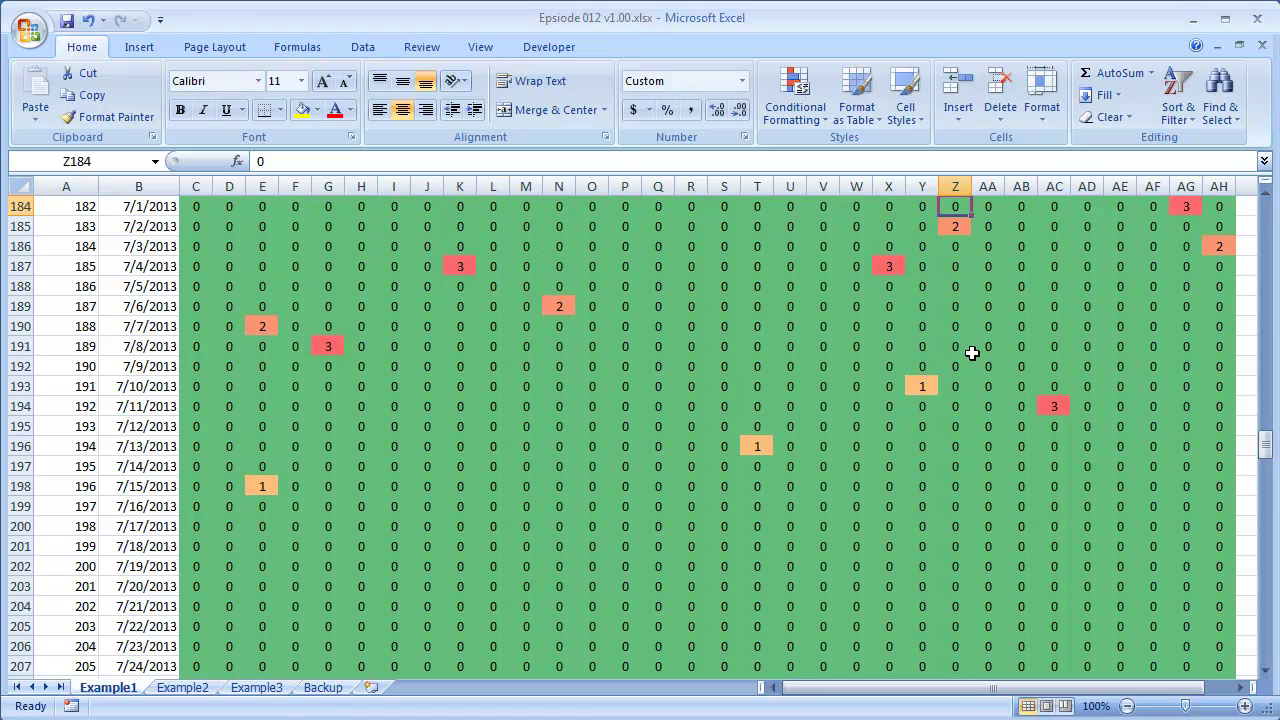
Step: Format C3:AH367 on the Example2 sheet with the custom number format 0;0;"--";@
key(ctrl+Page_Down)
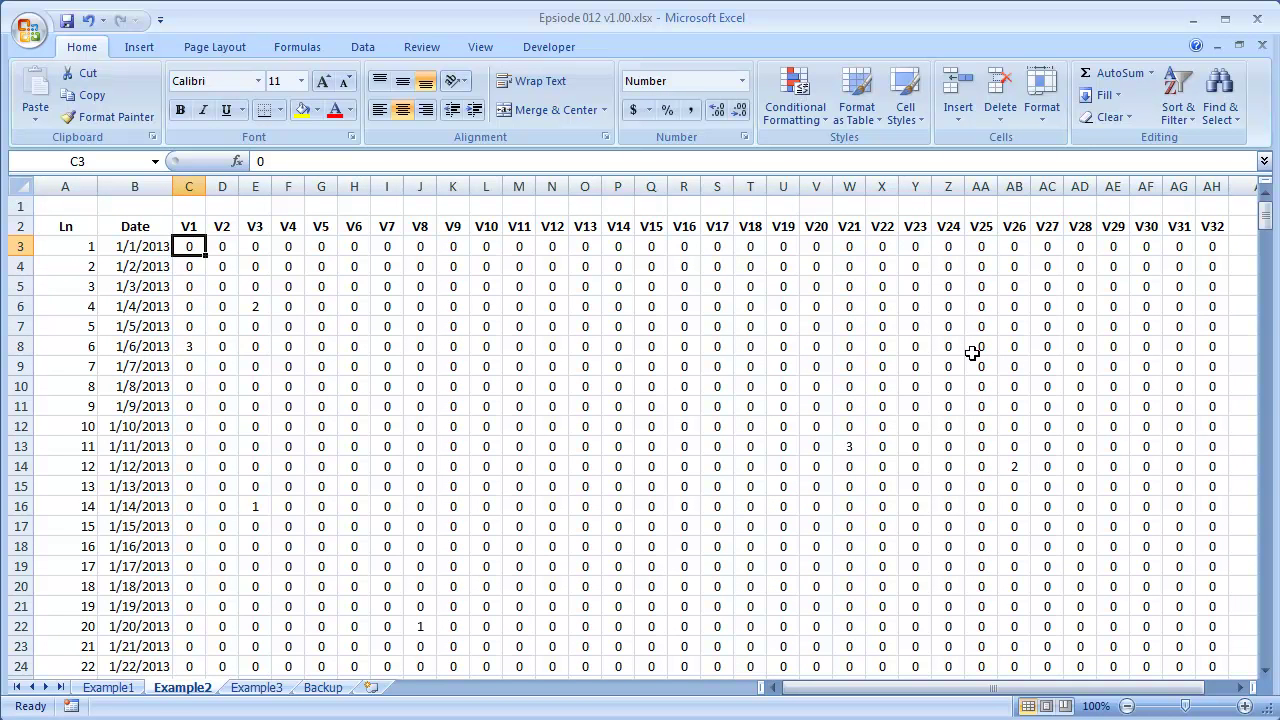
key(ctrl+shift+End)
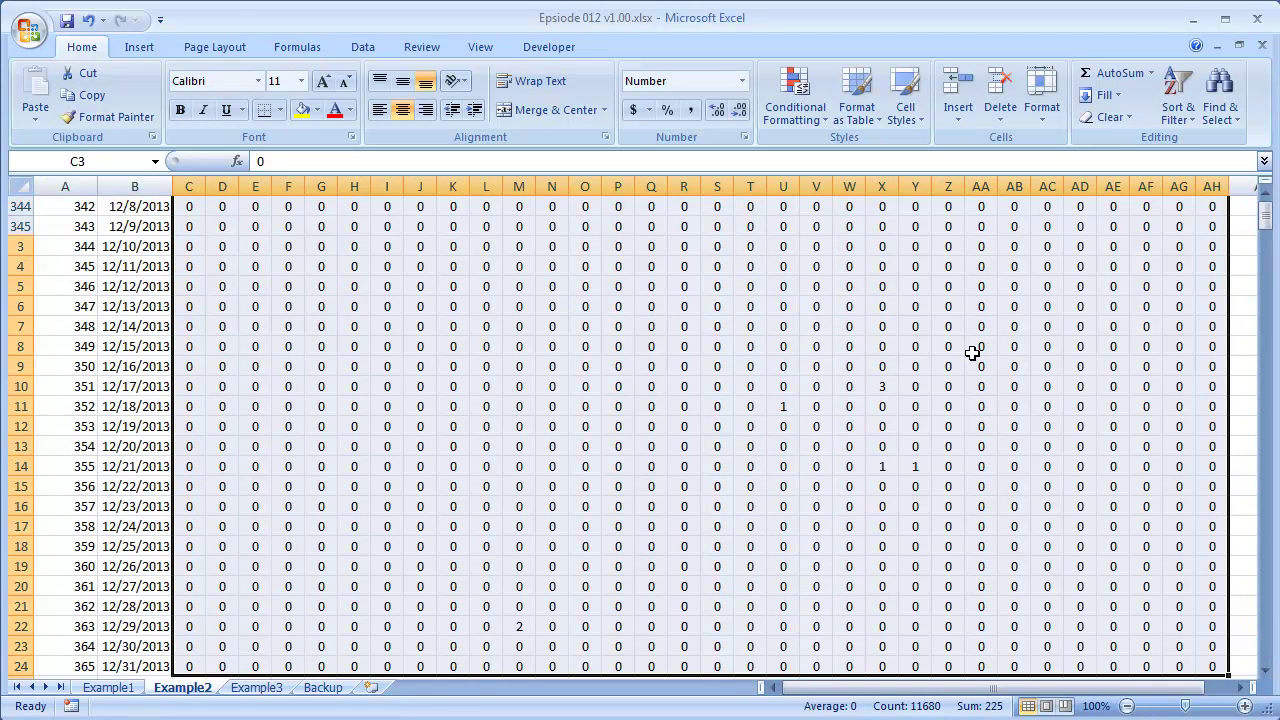
key(ctrl+1)
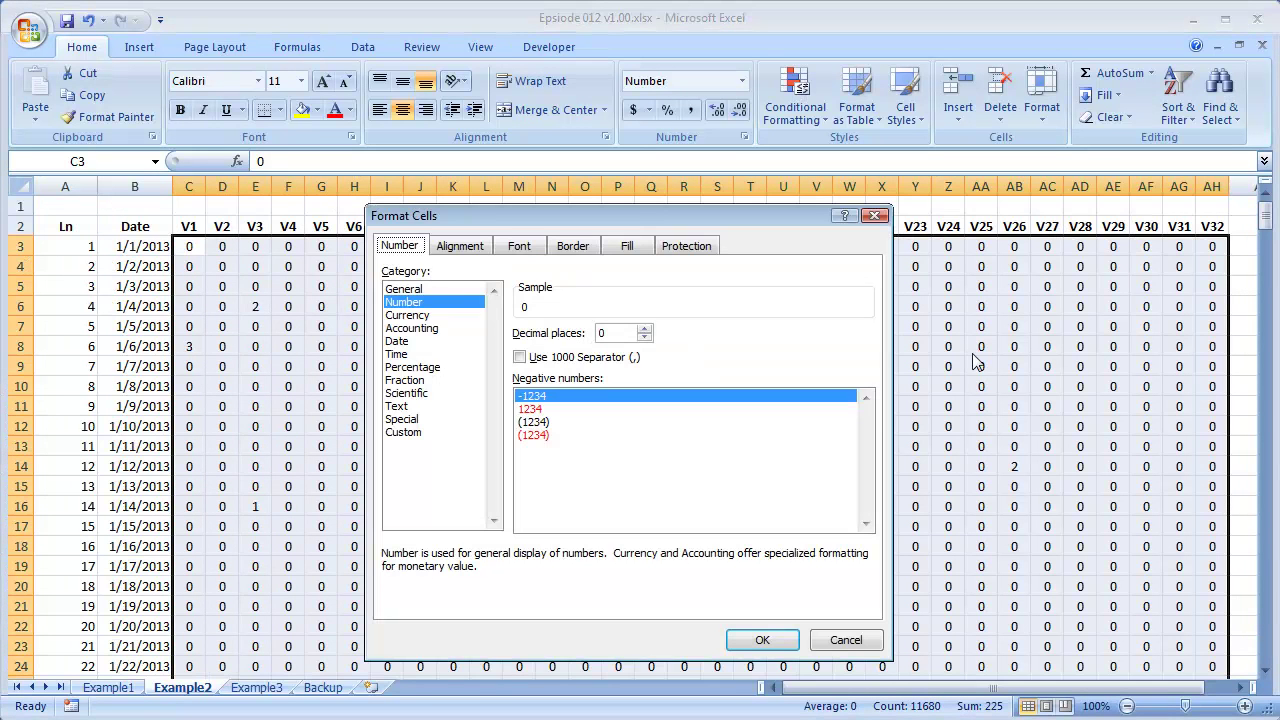
click(421, 441)
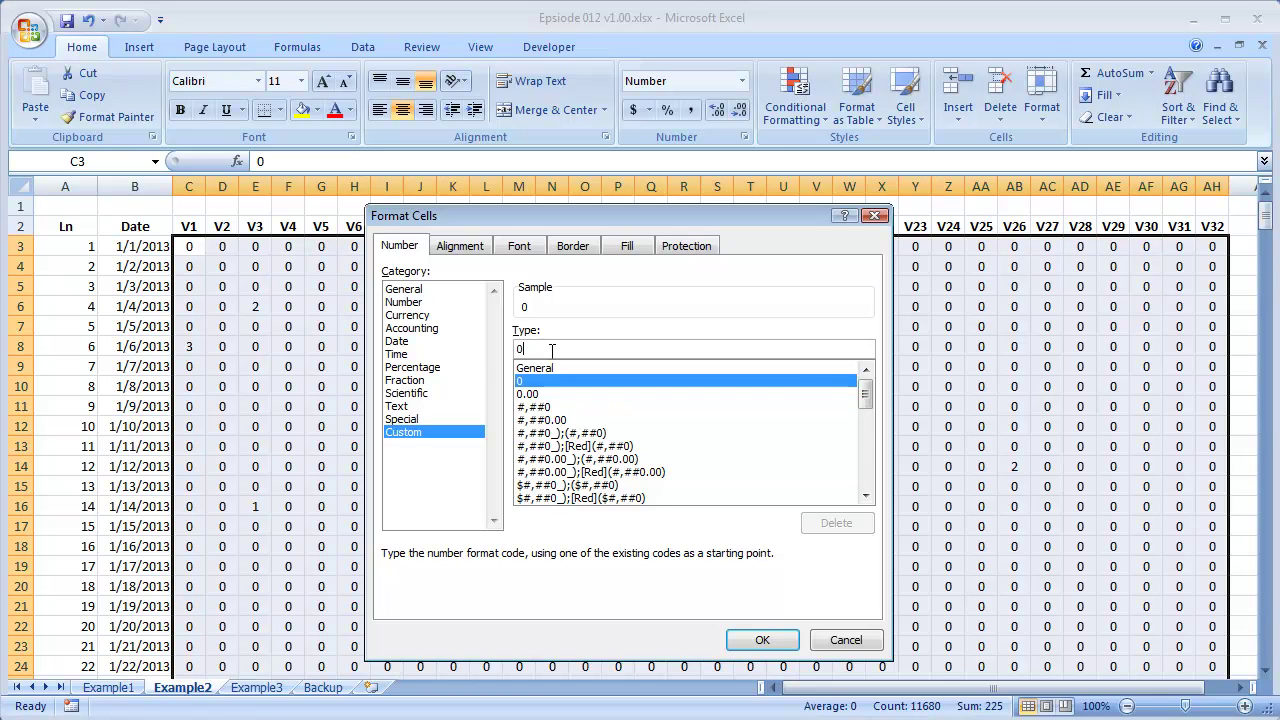
text(;0)
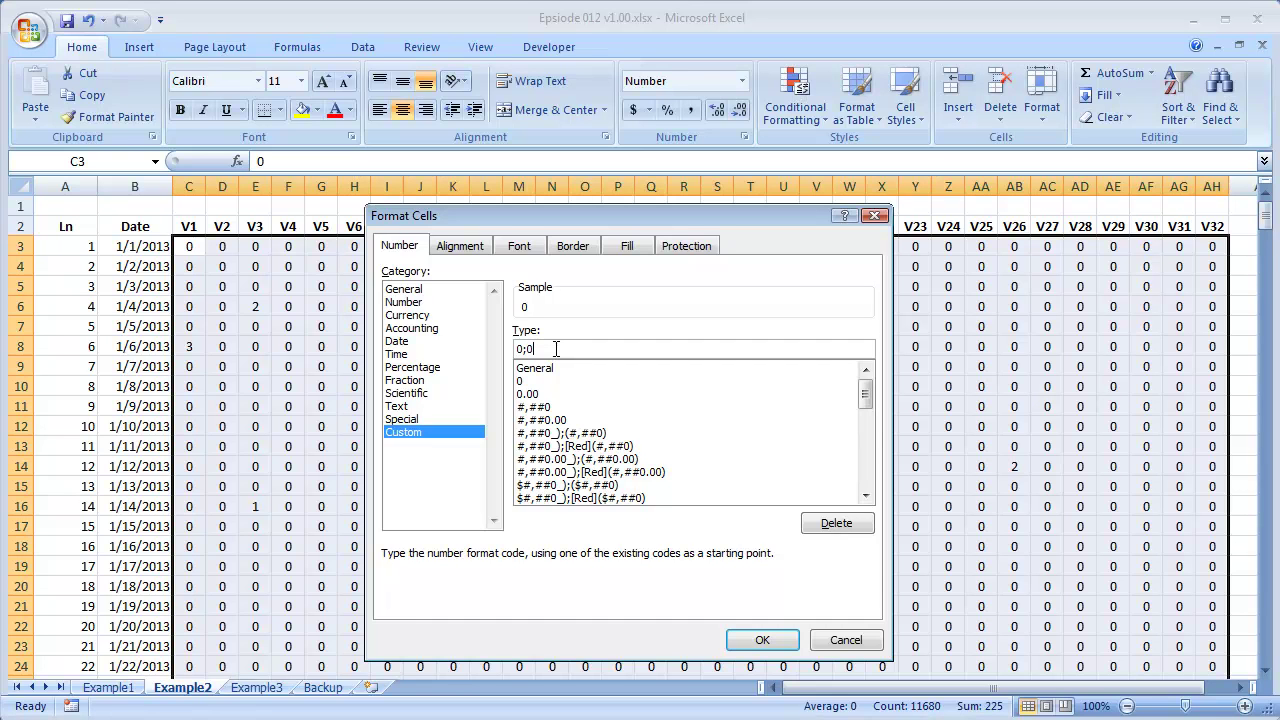
text(;)
key(BackSpace)
text("--";)
text(@)
click(780, 645)
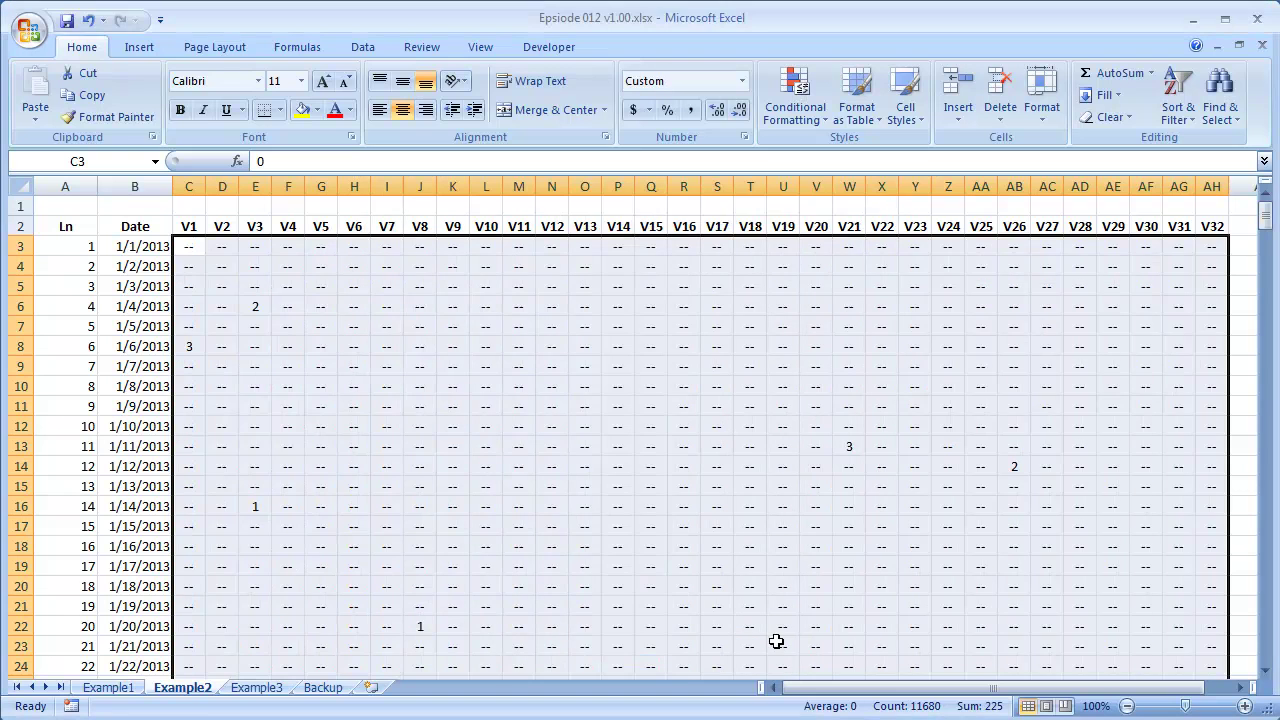
Step: Review the nonzero values among the dashes in the January to April rows of the Example2 sheet
click(814, 424)
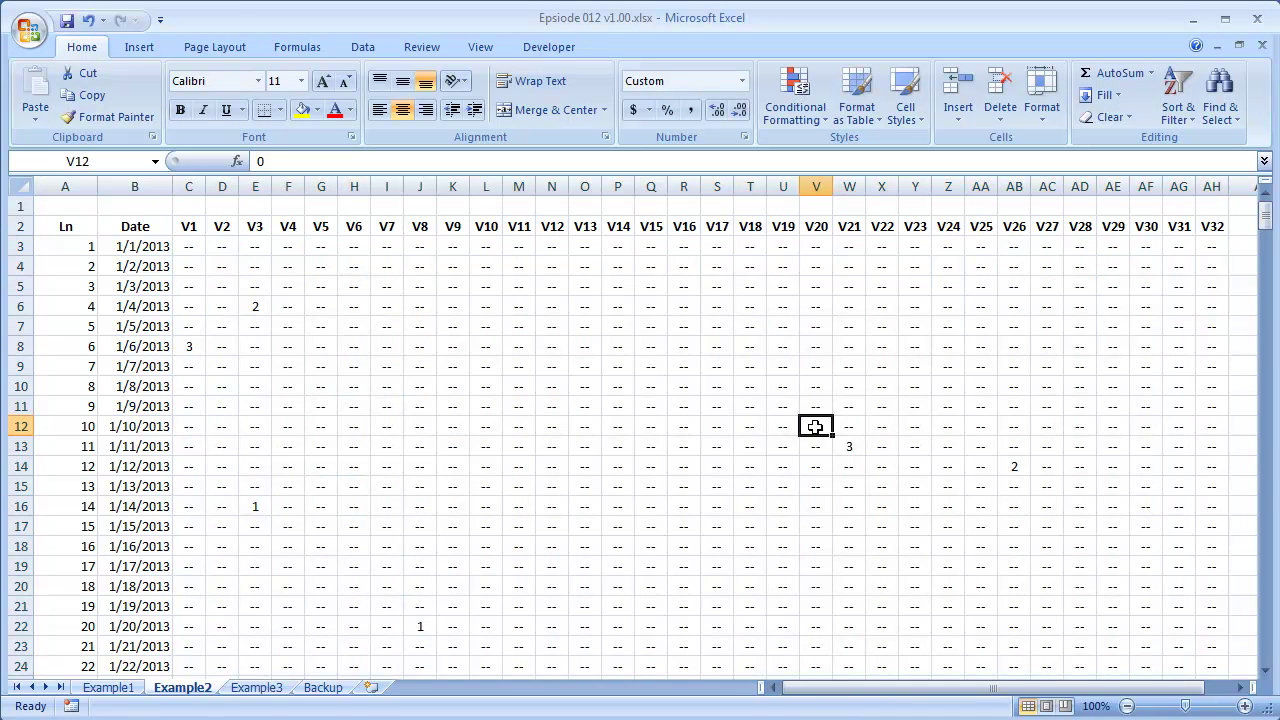
scroll(813, 427, down, 12)
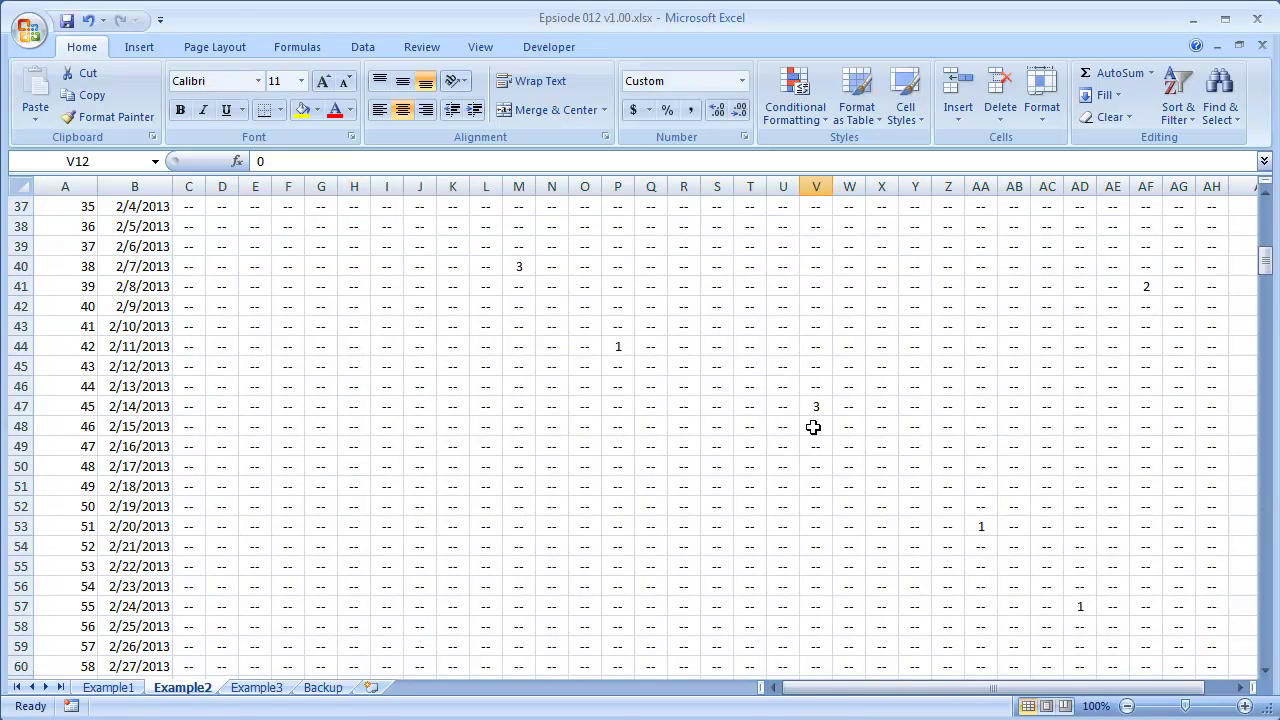
scroll(814, 427, down, 4)
scroll(814, 427, up, 5)
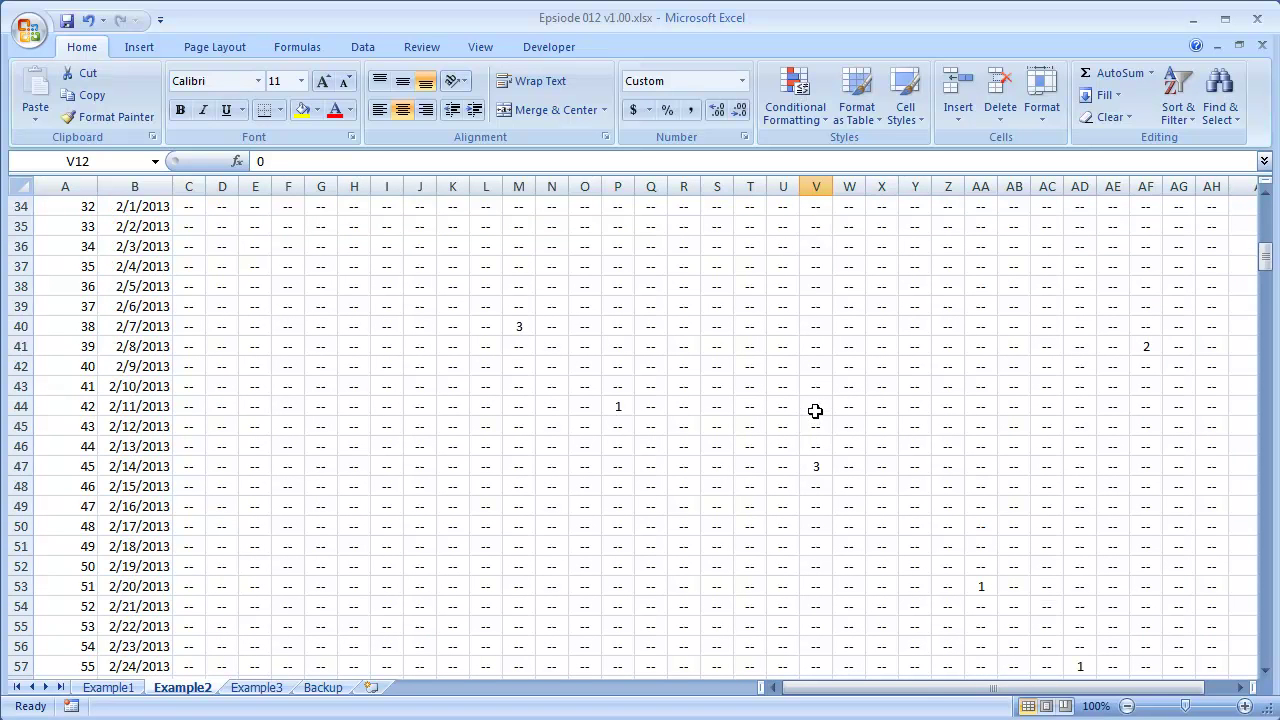
scroll(815, 411, down, 20)
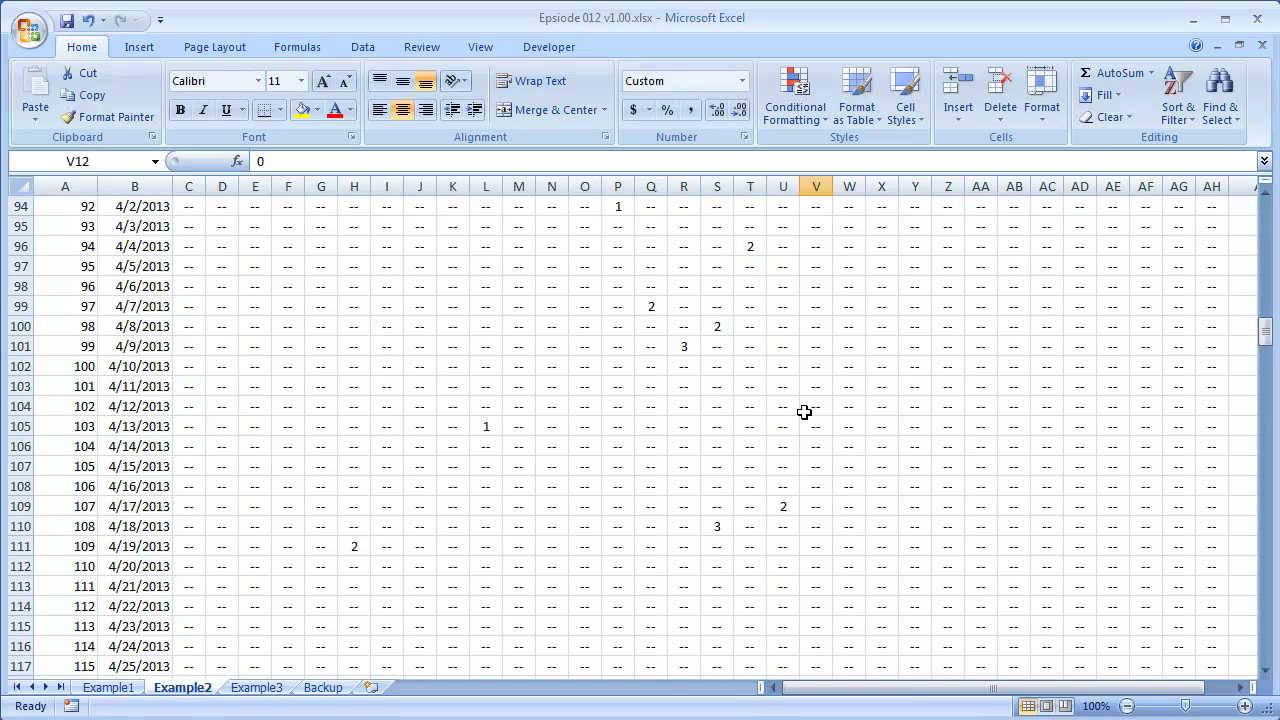
Step: Start a new conditional formatting rule for C3:AH367 on the Example3 sheet that uses a formula to determine which cells to format
key(ctrl+Page_Down)
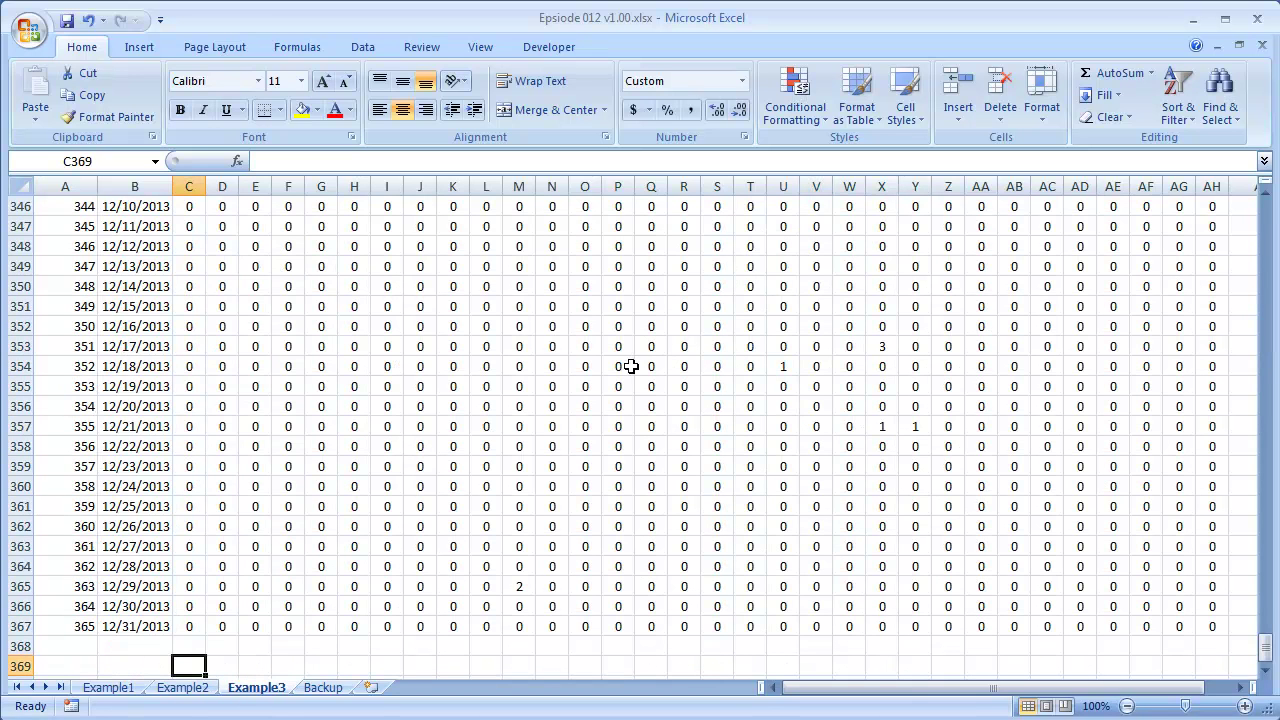
click(1206, 622)
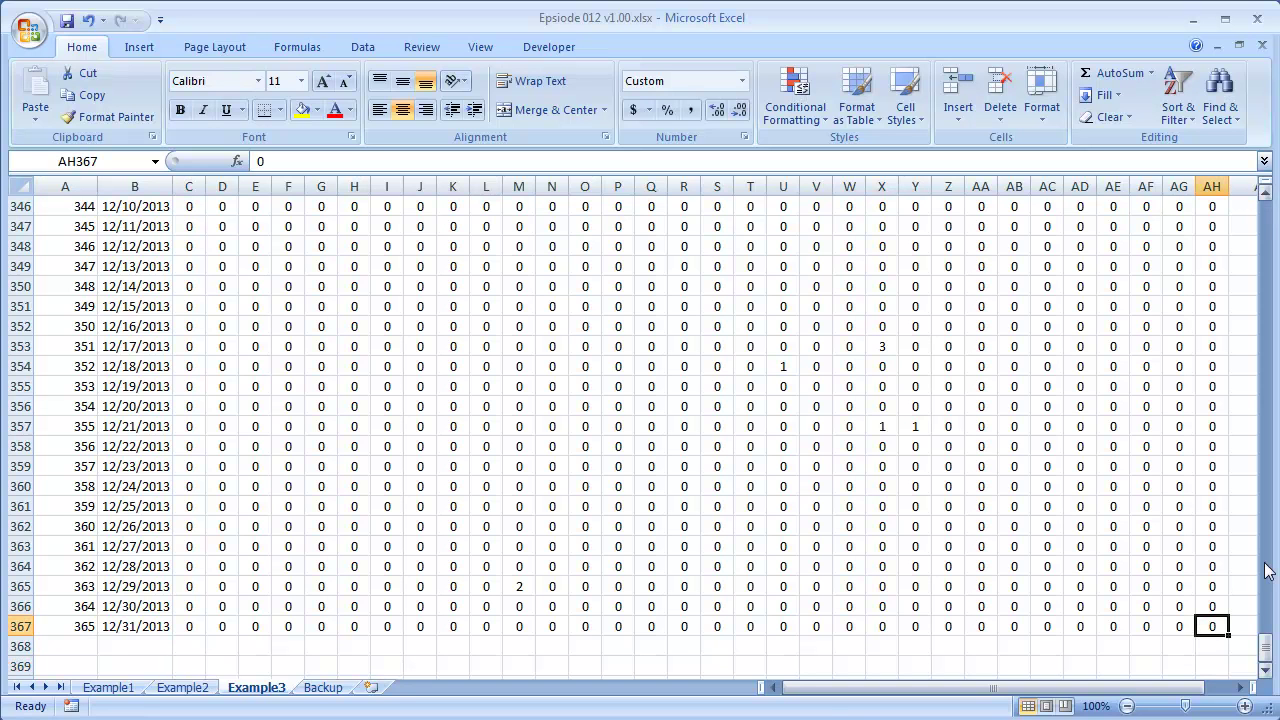
key(ctrl+shift+Left)
key(shift+Right)
key(shift+Right)
key(ctrl+shift+Up)
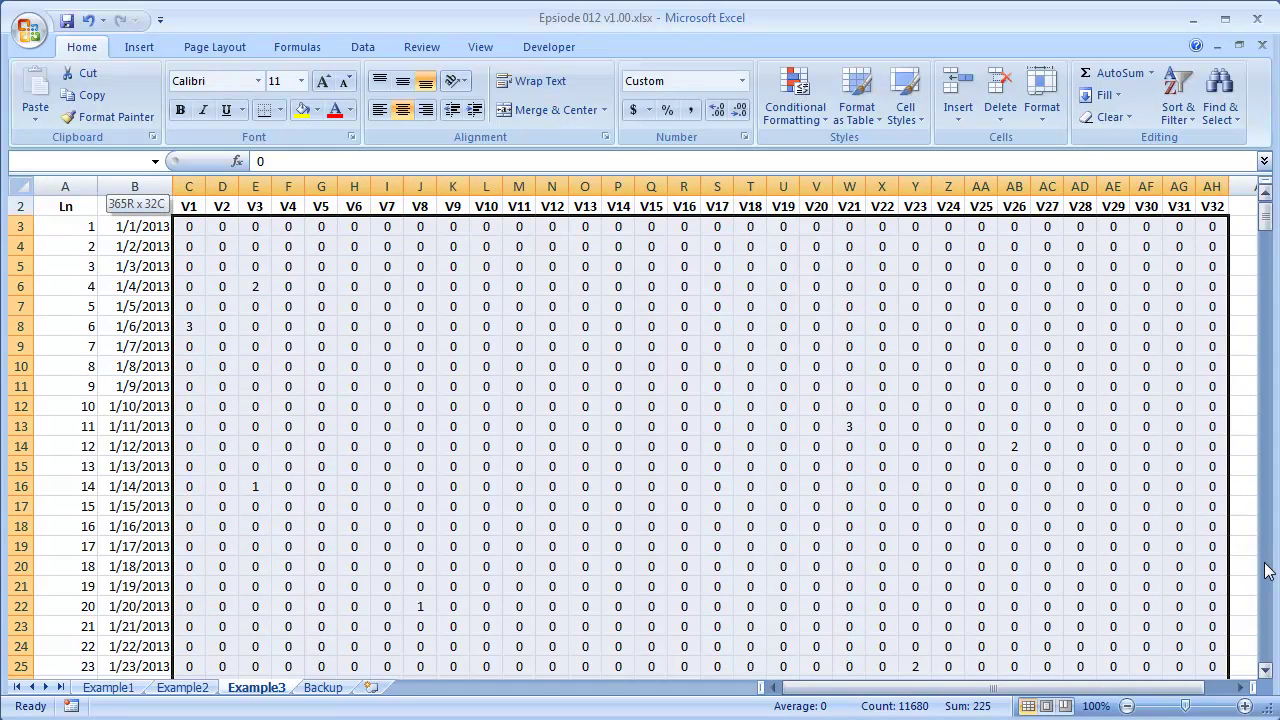
click(820, 121)
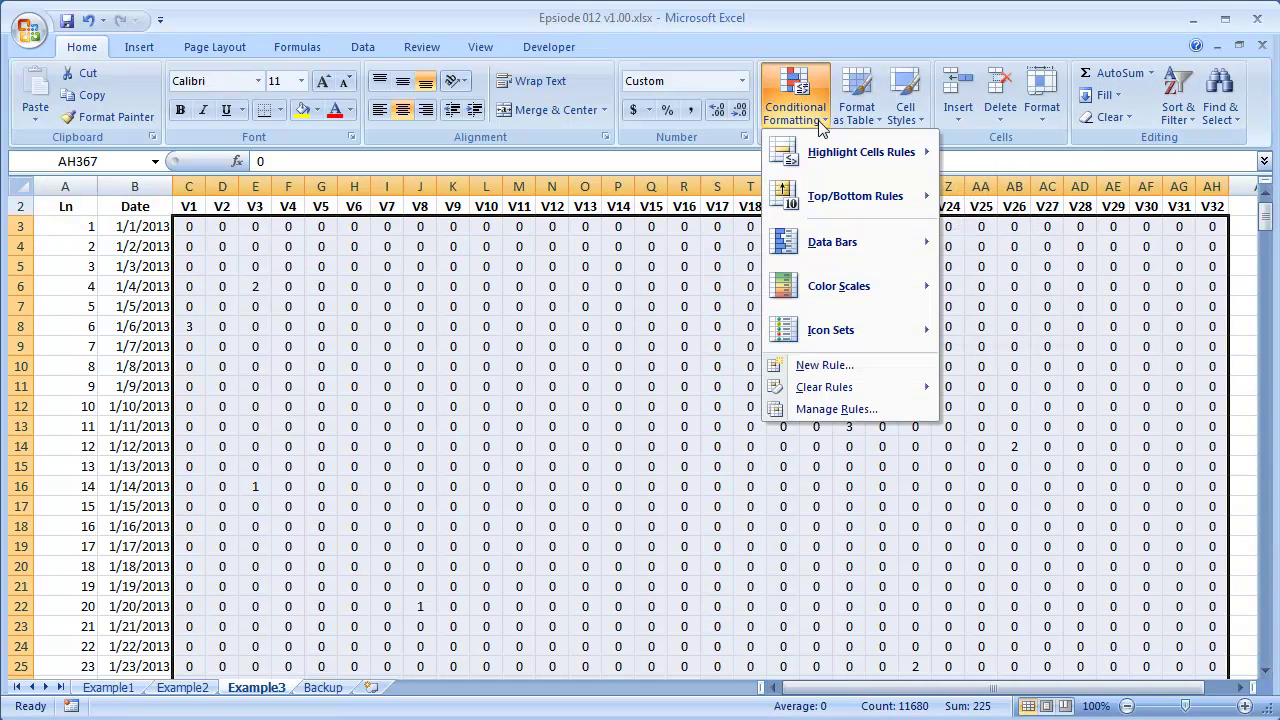
click(843, 366)
click(569, 392)
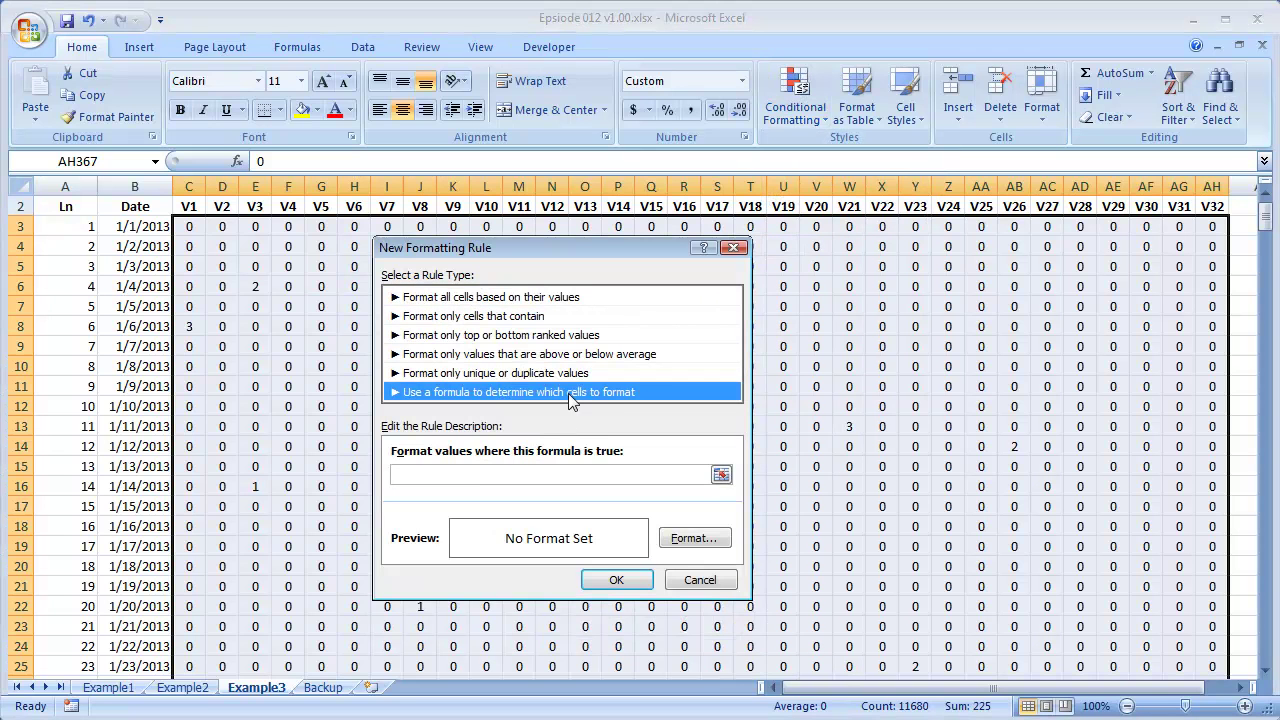
drag(494, 248, 599, 304)
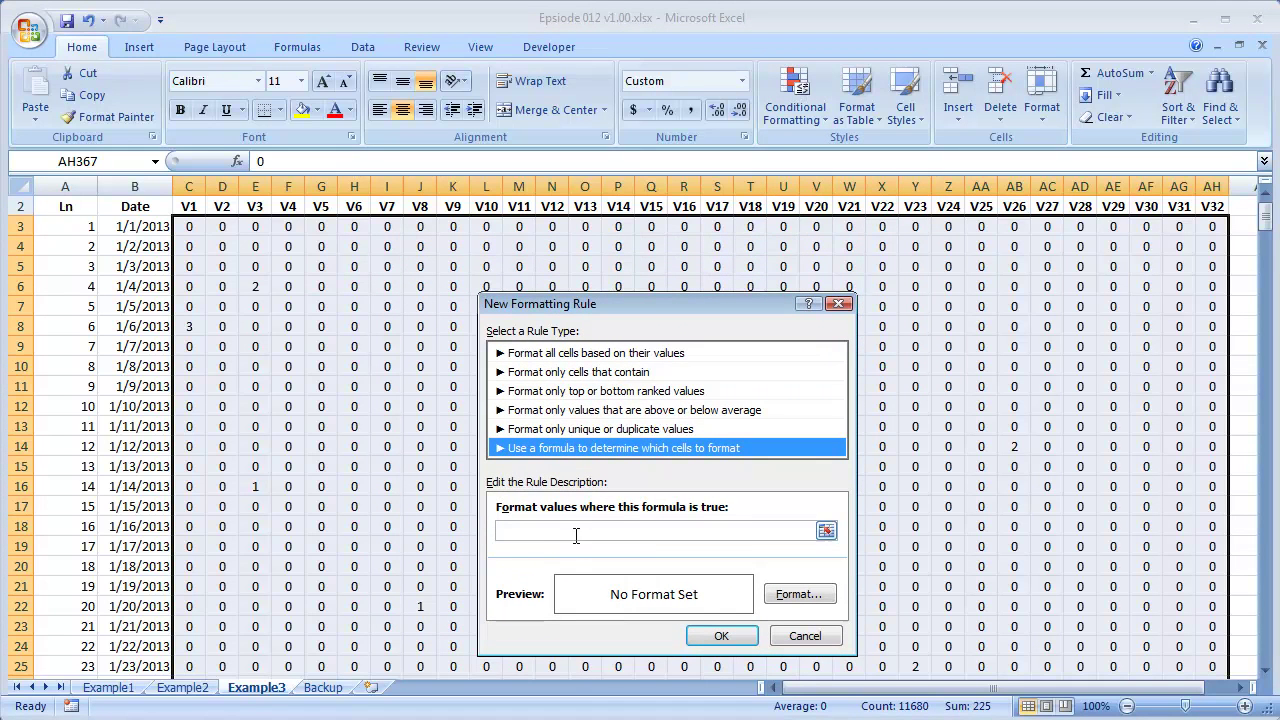
Step: Set the rule's condition to the formula =AH367=0, with a relative reference to the range's last cell
click(826, 531)
drag(1262, 216, 1234, 651)
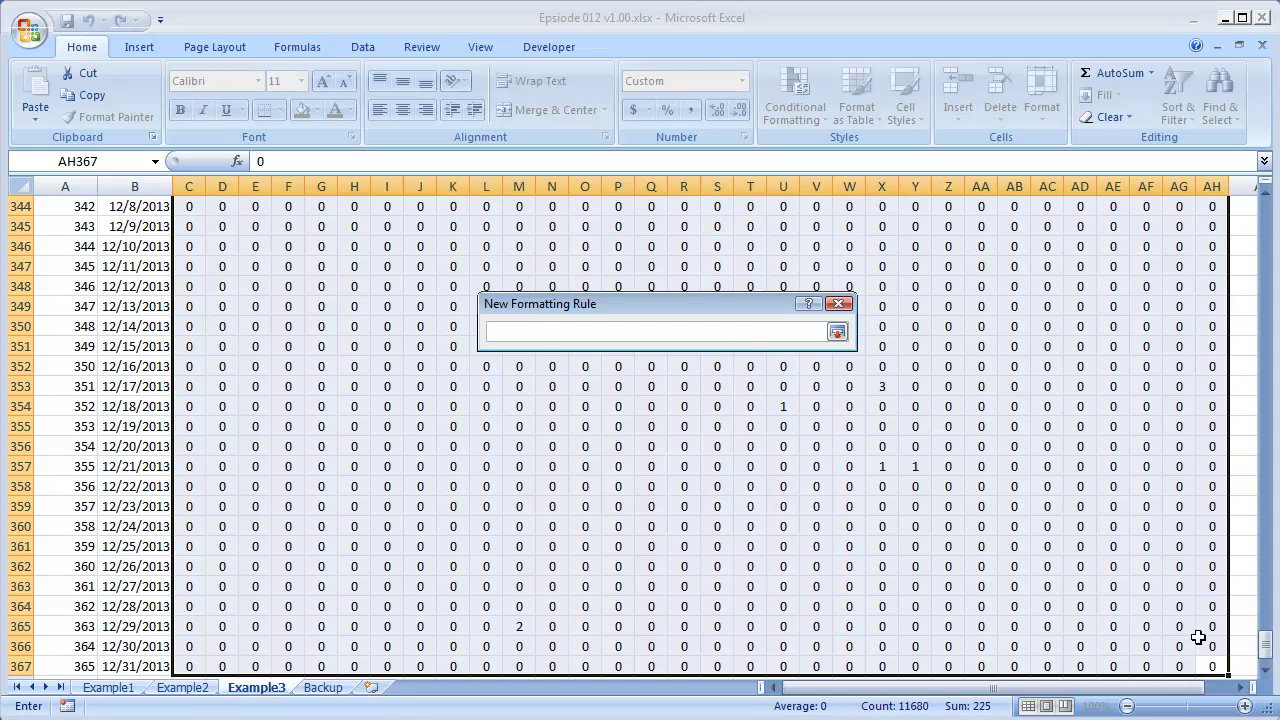
click(1212, 666)
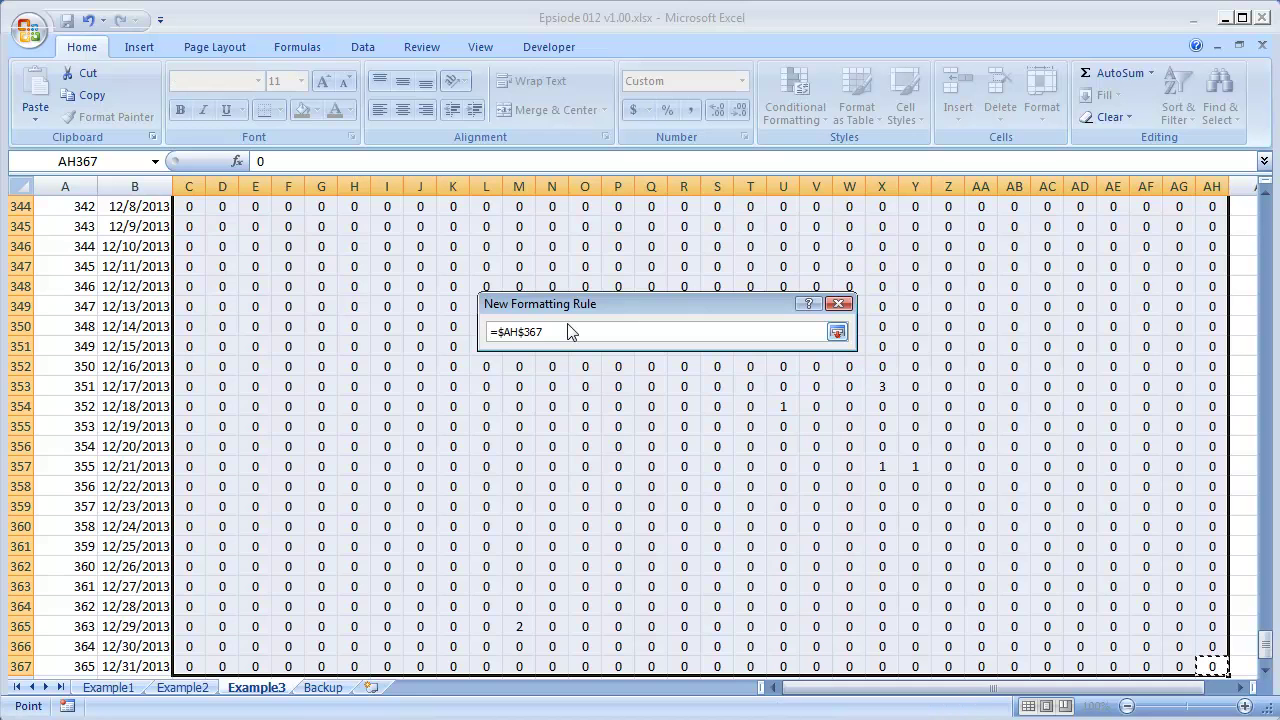
text(=0)
key(BackSpace)
click(516, 332)
key(Delete)
click(837, 332)
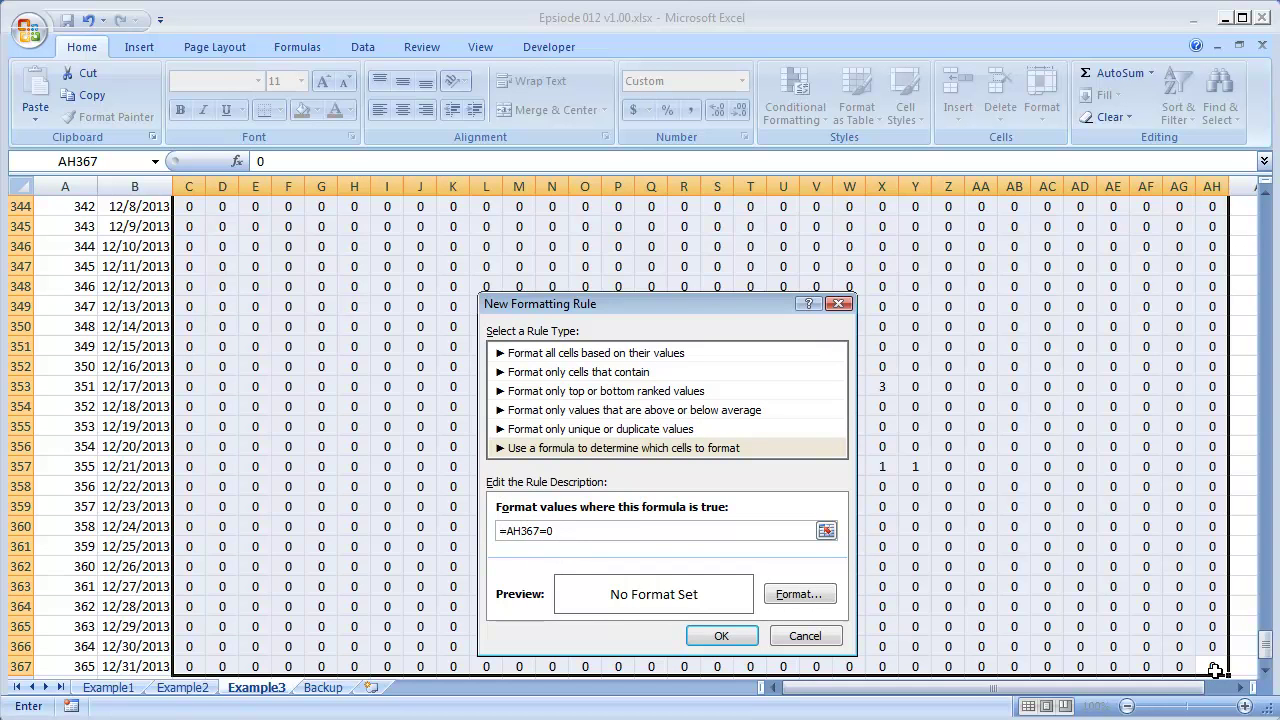
Step: Give the rule a light gray font color and apply it to the selected range
click(811, 596)
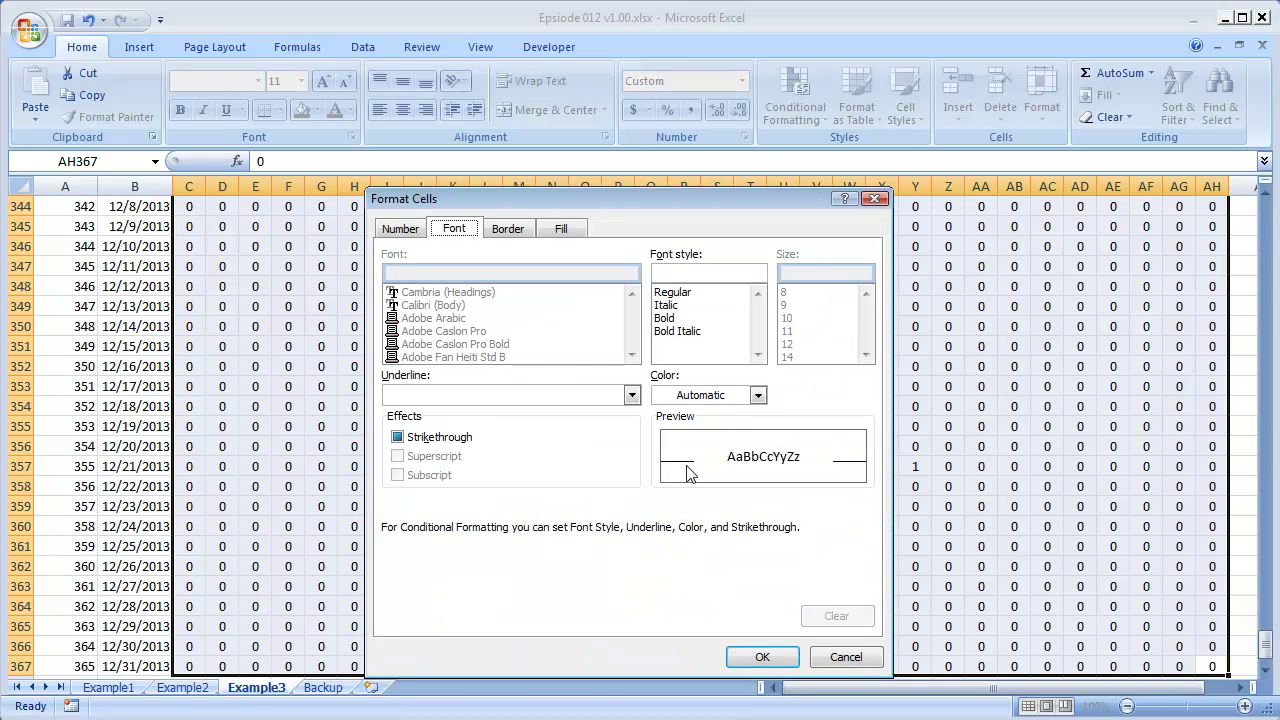
click(759, 396)
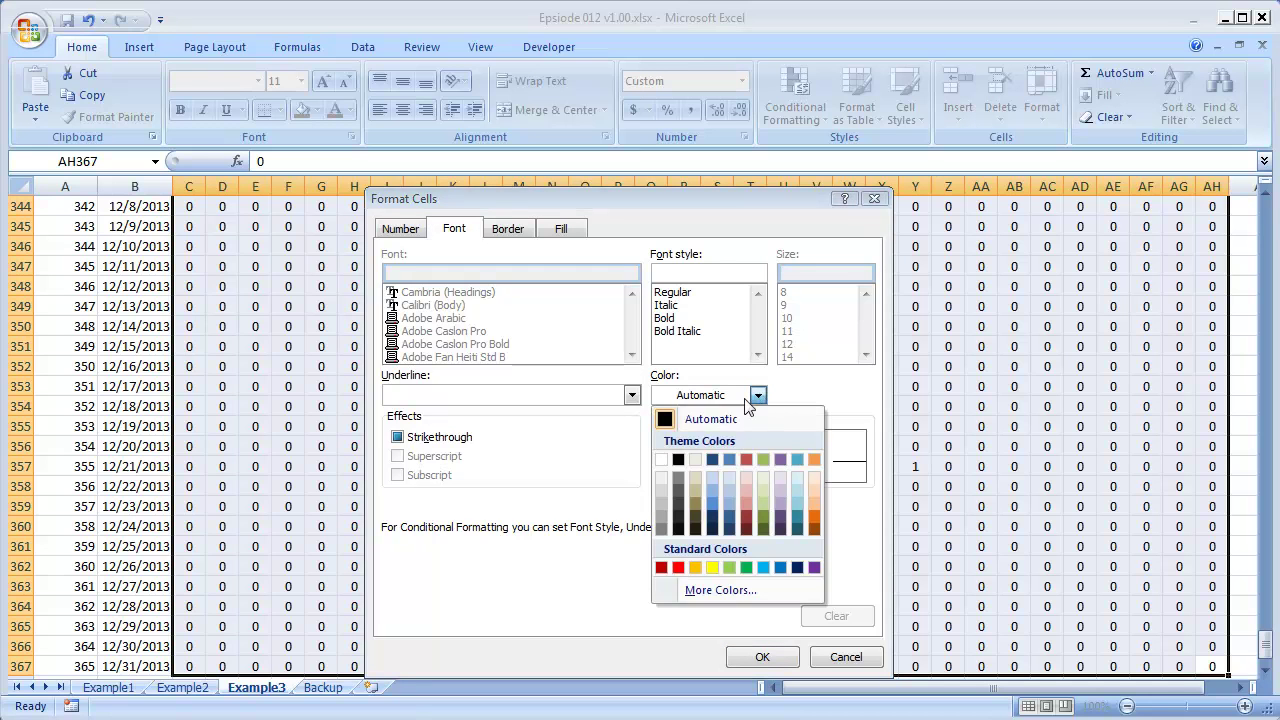
click(664, 490)
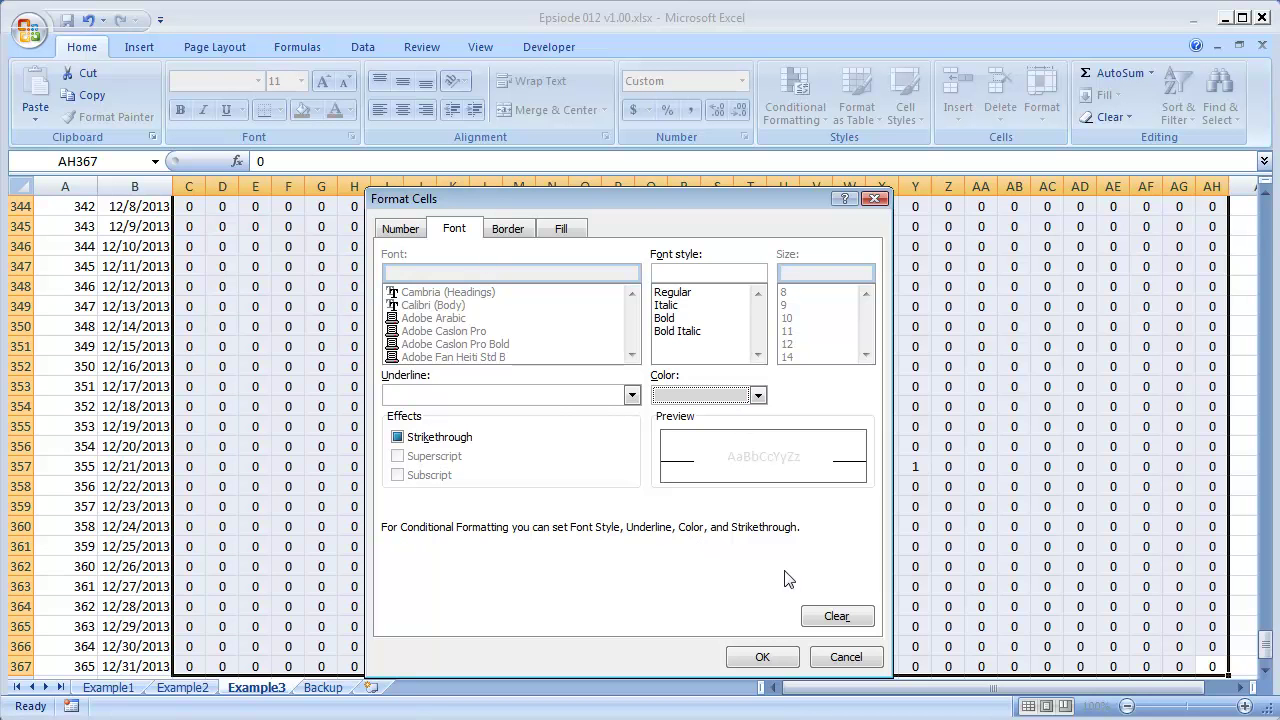
click(779, 662)
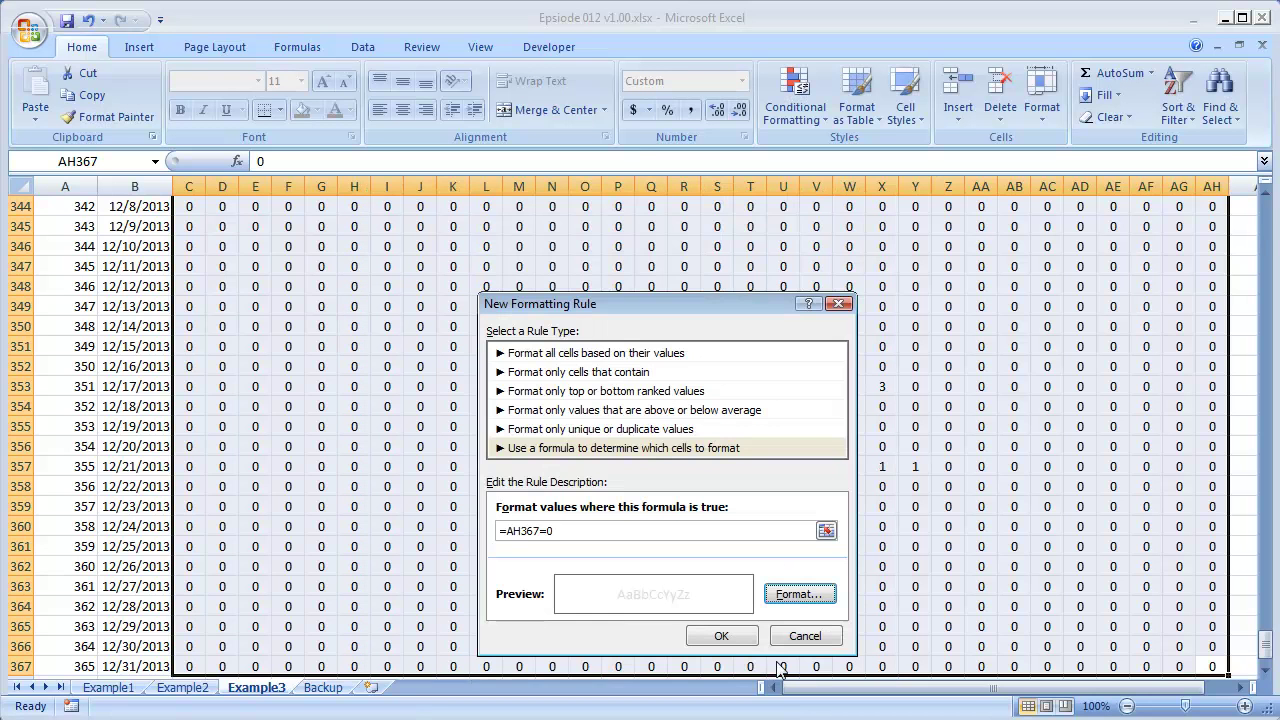
click(722, 636)
click(645, 363)
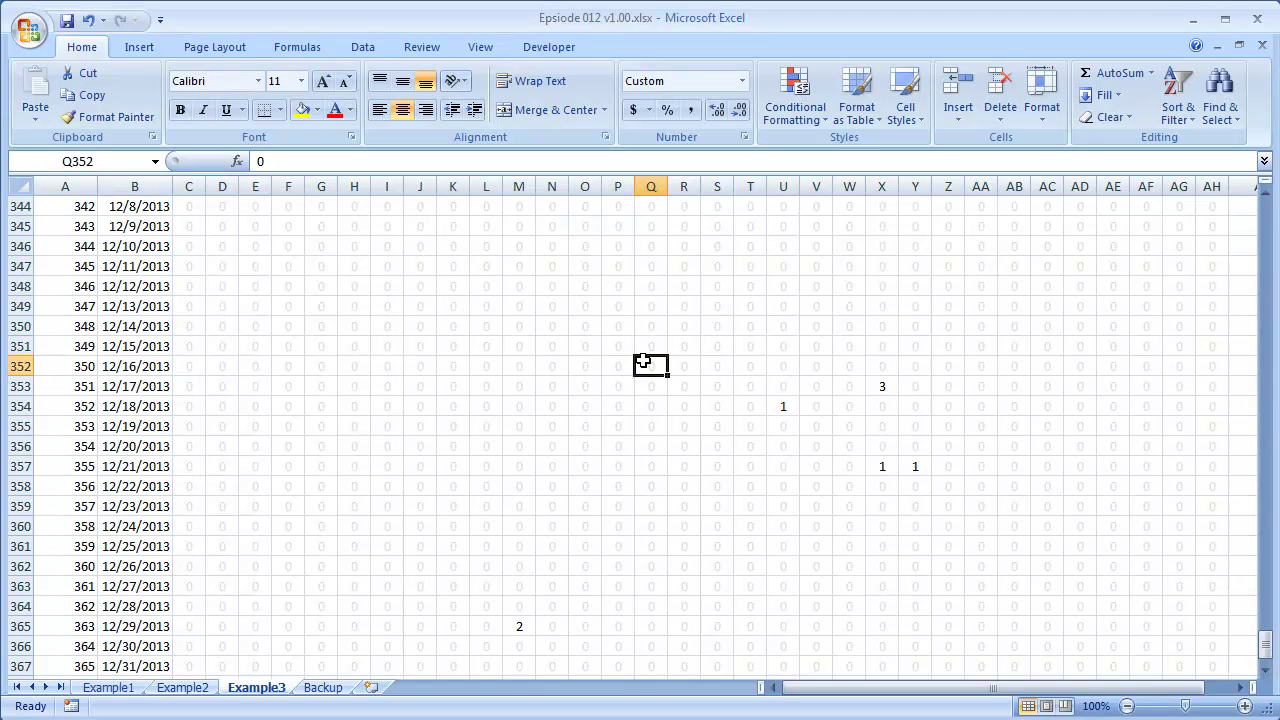
Step: Review how the nonzero values stand out against the grayed zeros from December back to January on the Example3 sheet
key(Page_Up)
key(Page_Up)
key(Page_Up)
key(Page_Up)
key(Page_Up)
key(Page_Up)
key(Page_Up)
key(Page_Up)
key(Page_Up)
key(Page_Up)
key(Page_Up)
key(Page_Up)
key(Page_Up)
key(Page_Up)
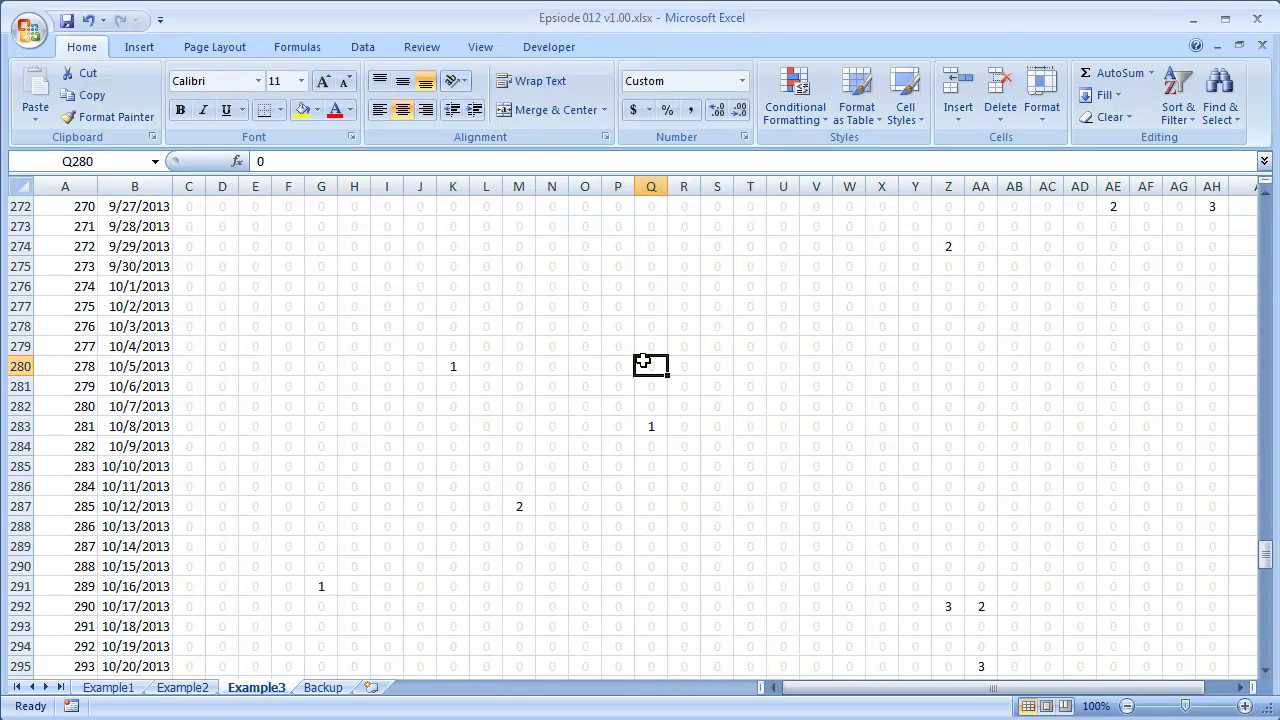
Step: Examine individual zero and nonzero cells in the January rows of the Example3 sheet
click(493, 311)
key(Down)
key(Down)
key(Right)
key(Down)
key(Down)
key(Right)
key(Up)
key(Down)
key(Left)
key(Left)
key(Left)
key(Left)
key(Left)
key(Left)
key(Left)
key(Left)
key(Left)
key(Left)
key(Left)
key(Up)
key(Up)
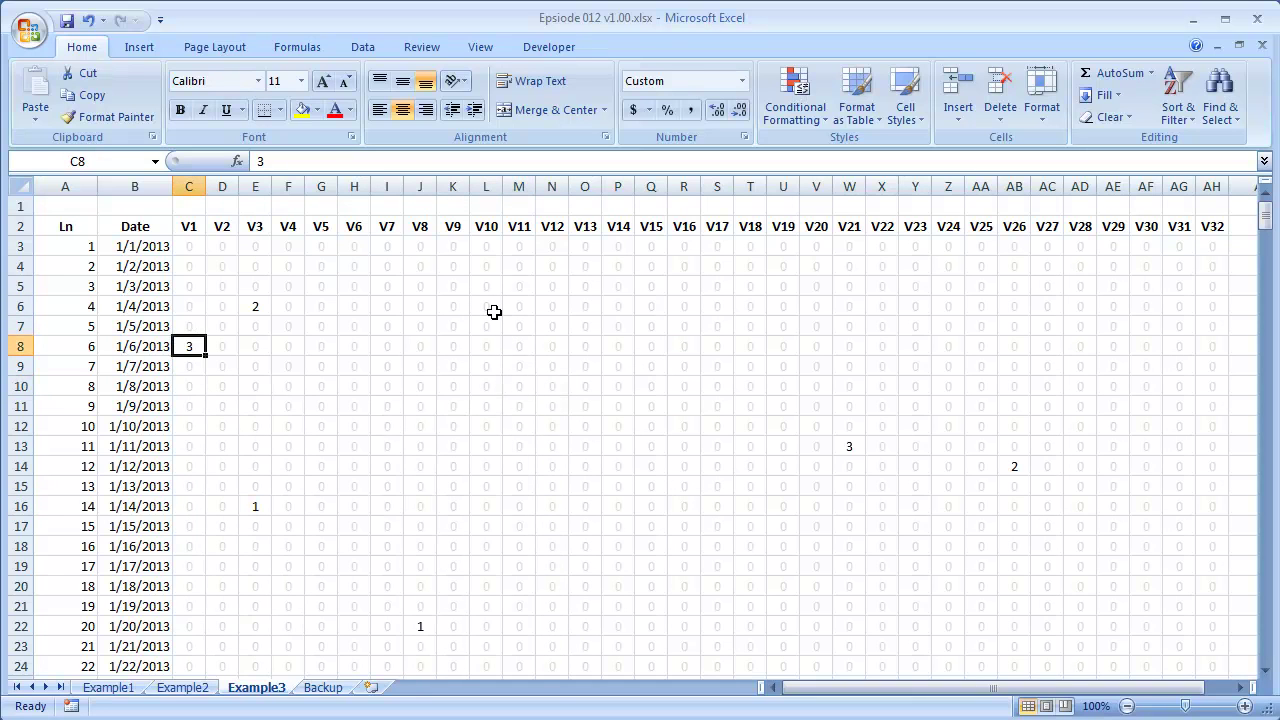
key(Right)
key(Right)
key(Right)
key(Up)
key(Up)
key(Left)
key(Right)
key(Right)
key(Right)
key(Right)
key(Right)
key(Right)
key(Right)
key(Right)
key(Right)
key(Right)
key(Right)
key(Right)
key(Right)
key(Right)
key(Right)
key(Right)
Step: Review the nonzero values among the grayed zeros in the February to June rows of the Example3 sheet
key(Page_Down)
key(Page_Down)
key(Page_Down)
key(Page_Down)
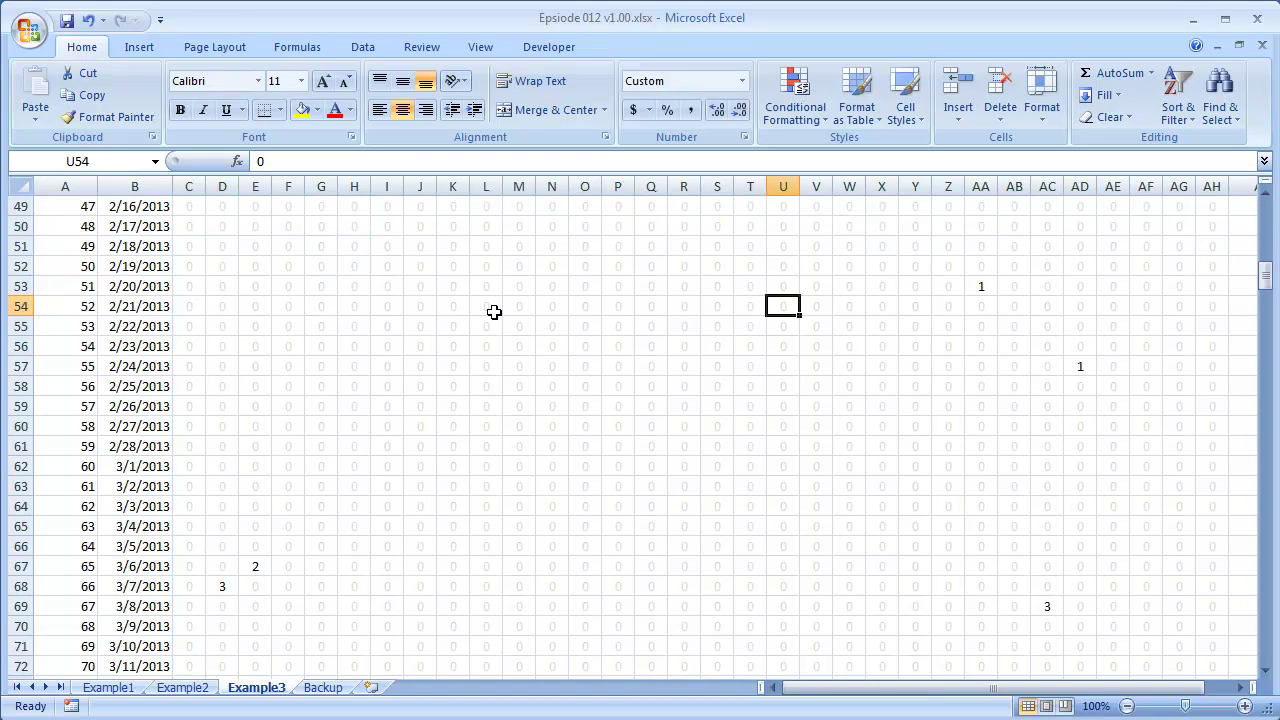
key(Down)
key(Page_Down)
key(Page_Down)
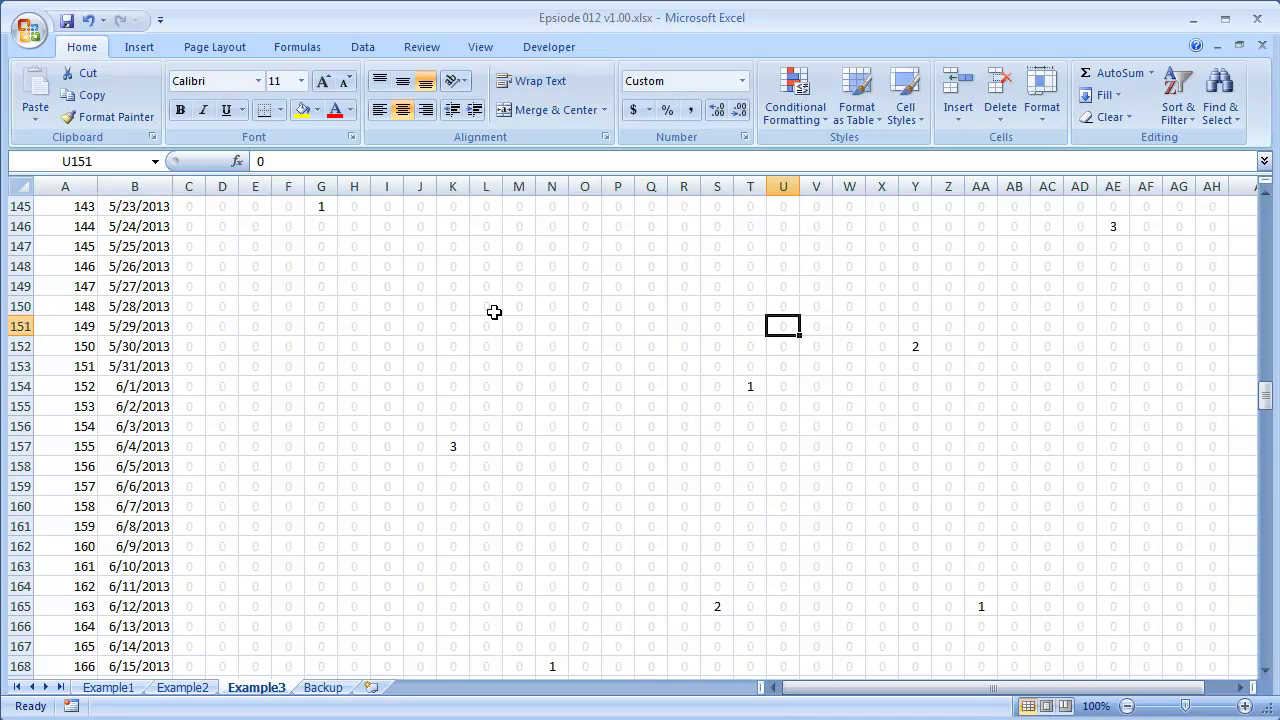